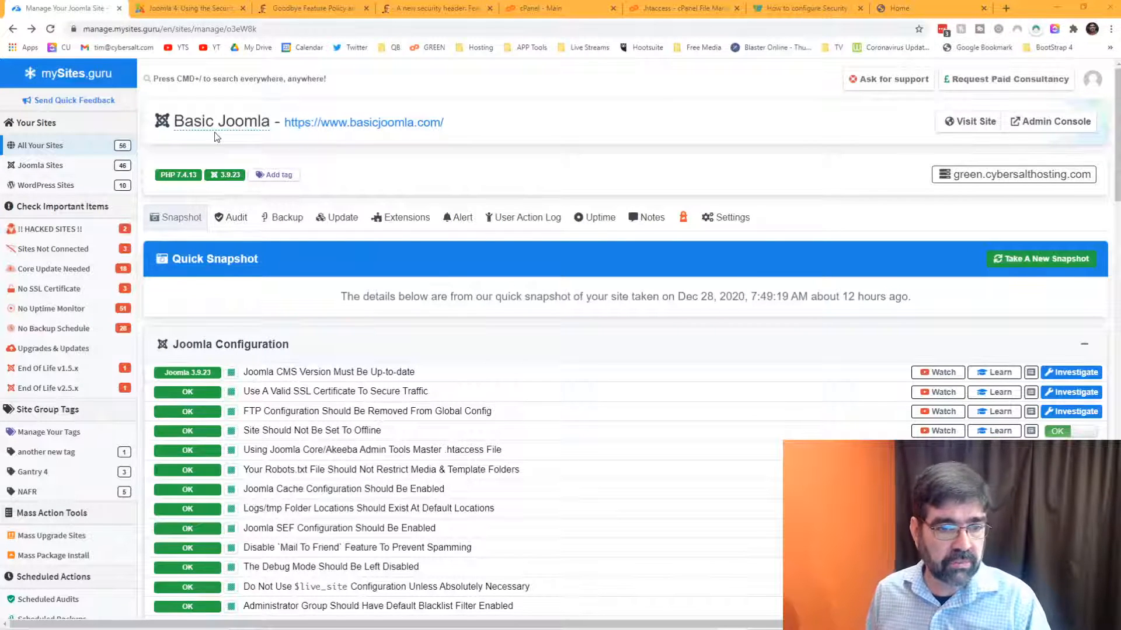
Step: Take a new snapshot of the Basic Joomla site and open the guidance on its Permissions-Policy header check
click(1041, 267)
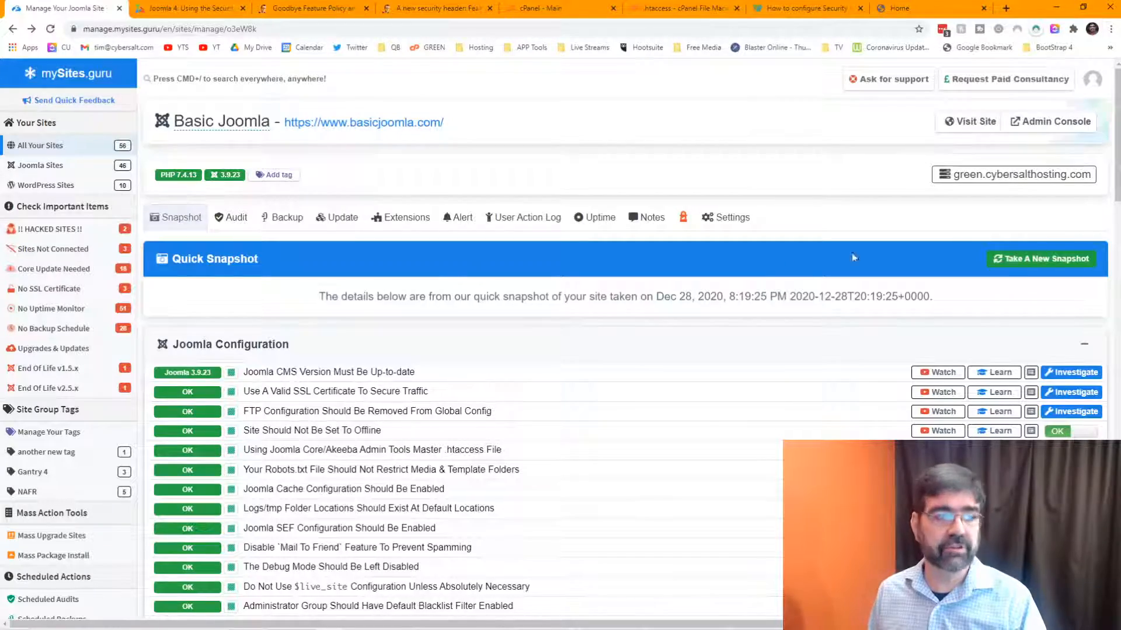
scroll(770, 269, down, 20)
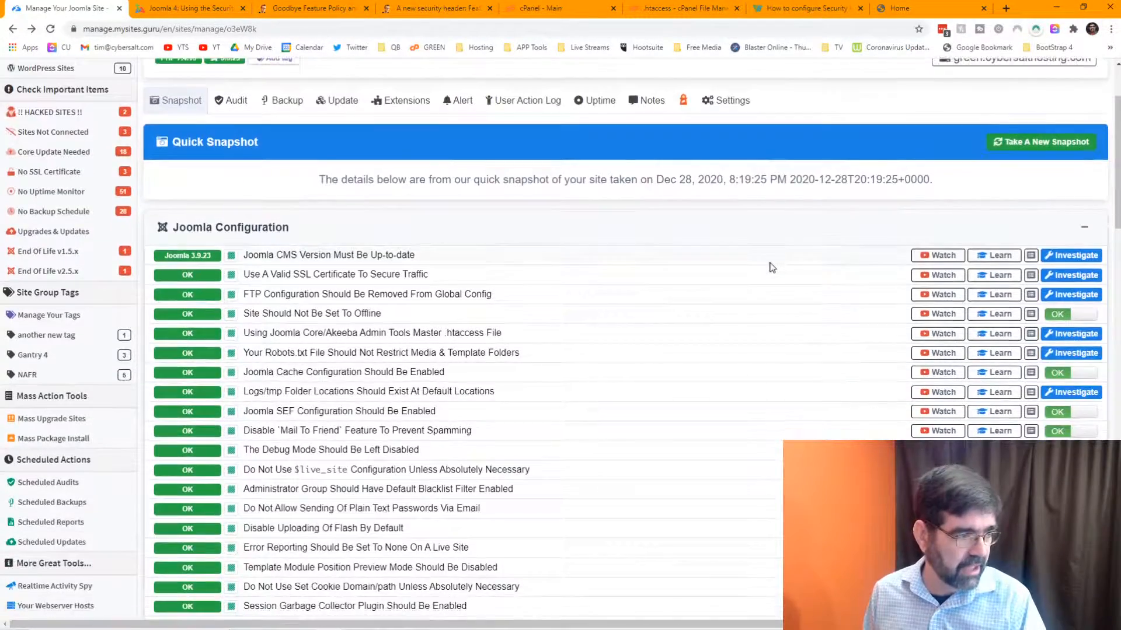
scroll(771, 264, down, 2)
scroll(771, 264, up, 4)
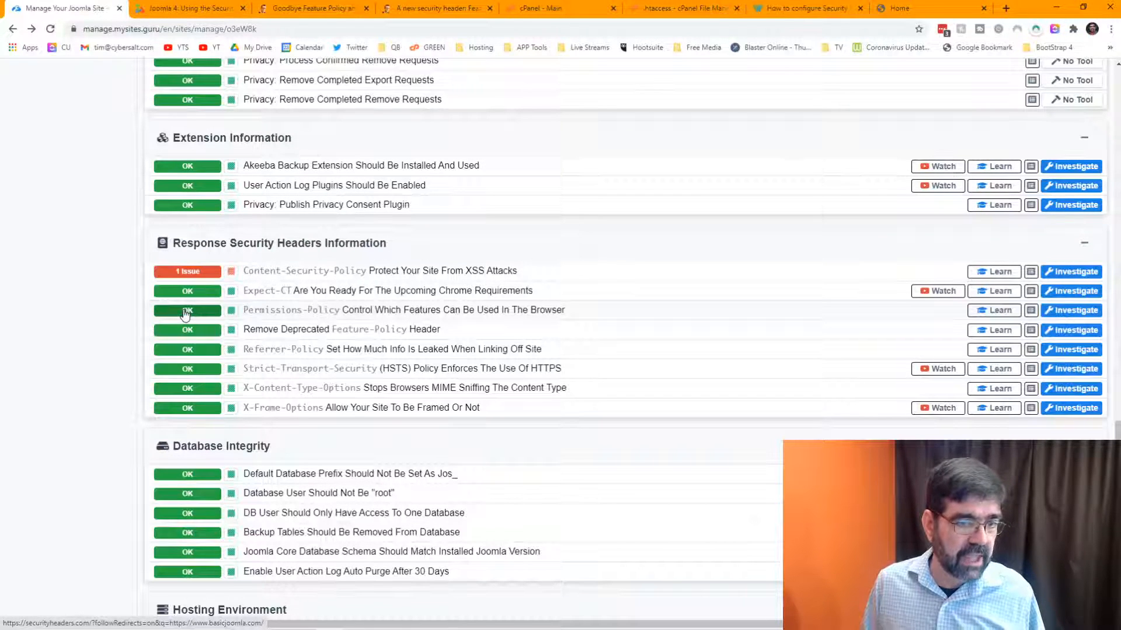
click(994, 311)
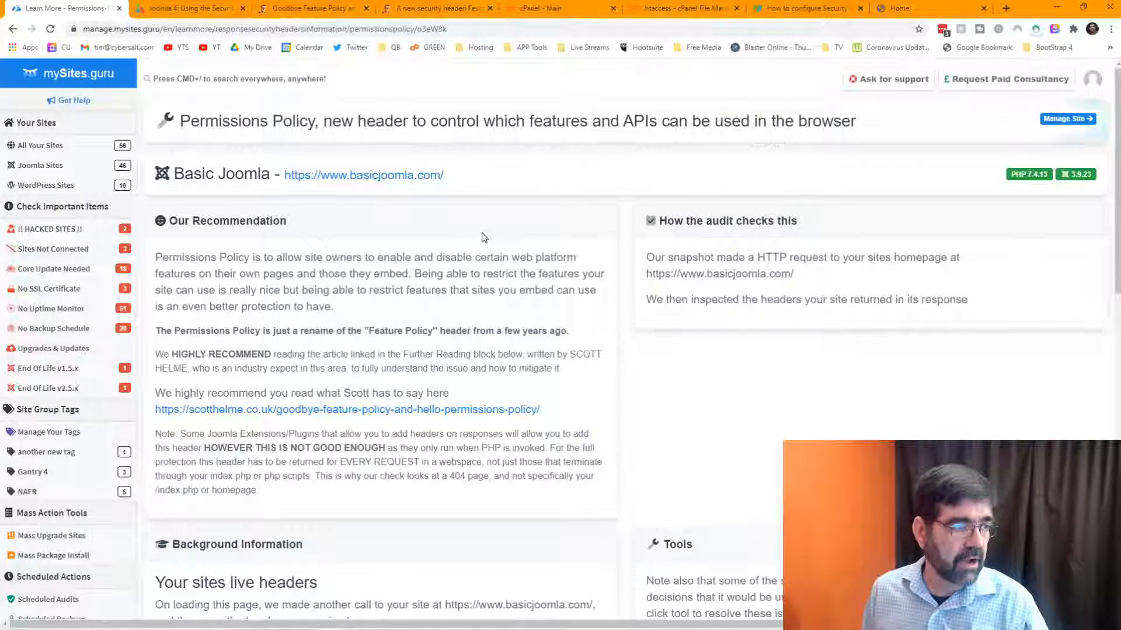
scroll(482, 237, down, 2)
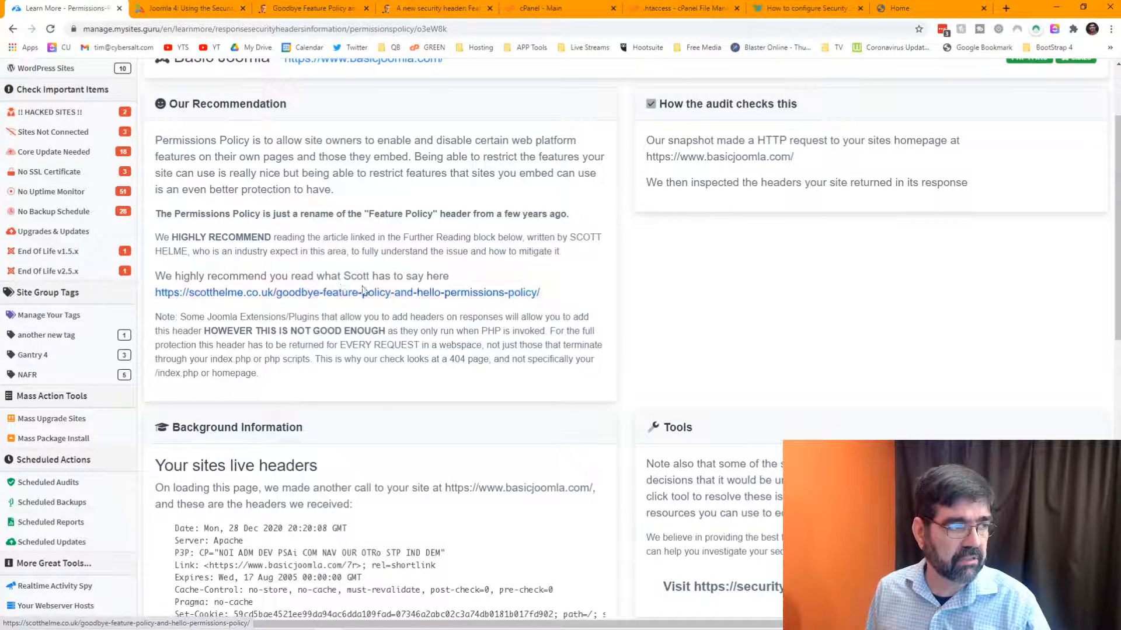
Step: Compare the Feature-Policy and Permissions-Policy syntax in the Goodbye Feature Policy article, and review the restrictable features in the older Feature Policy article
click(300, 11)
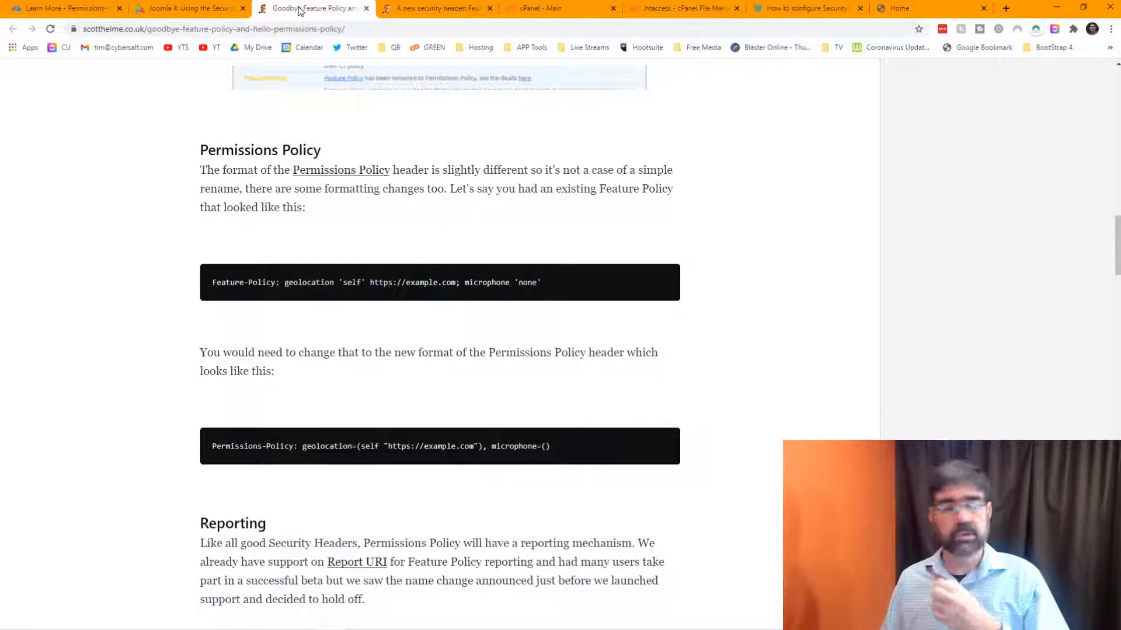
scroll(377, 262, up, 15)
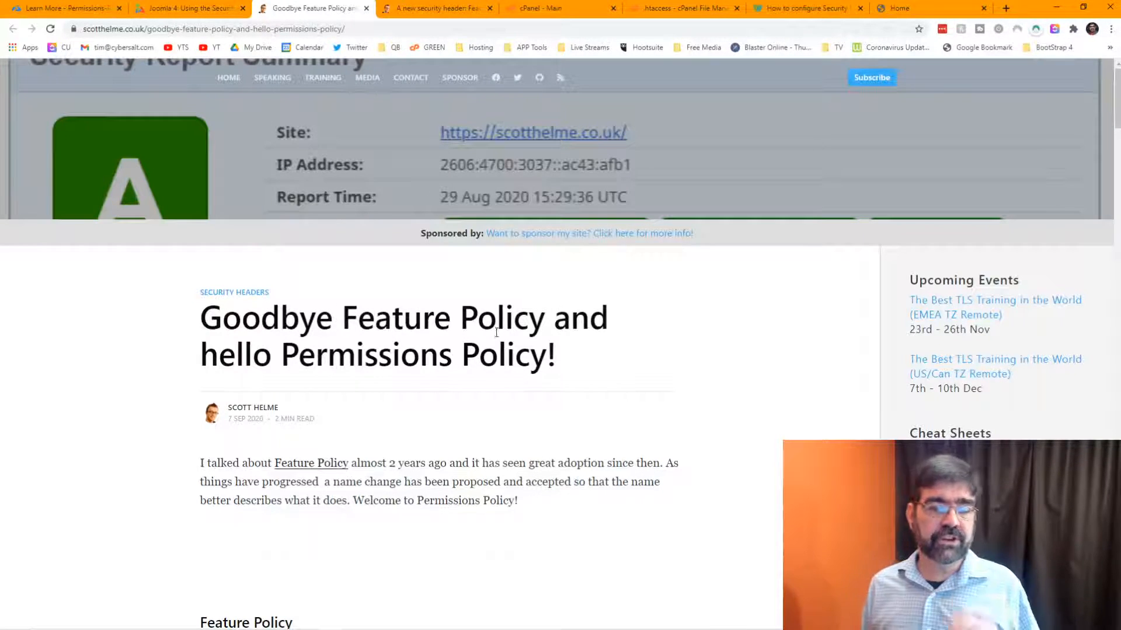
scroll(504, 335, down, 10)
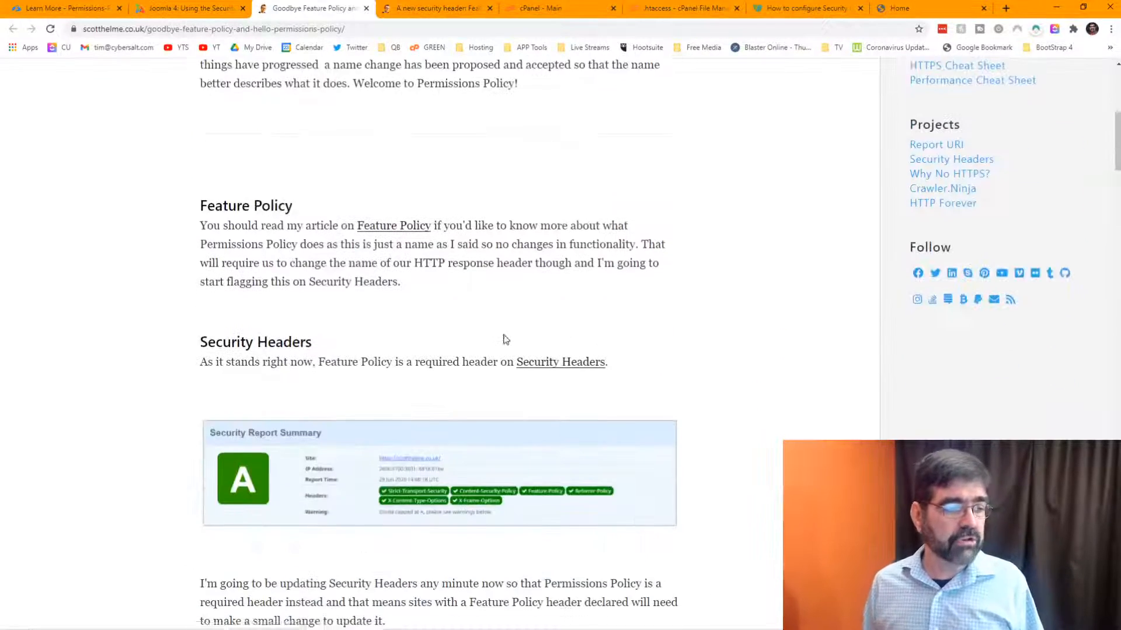
scroll(505, 340, down, 12)
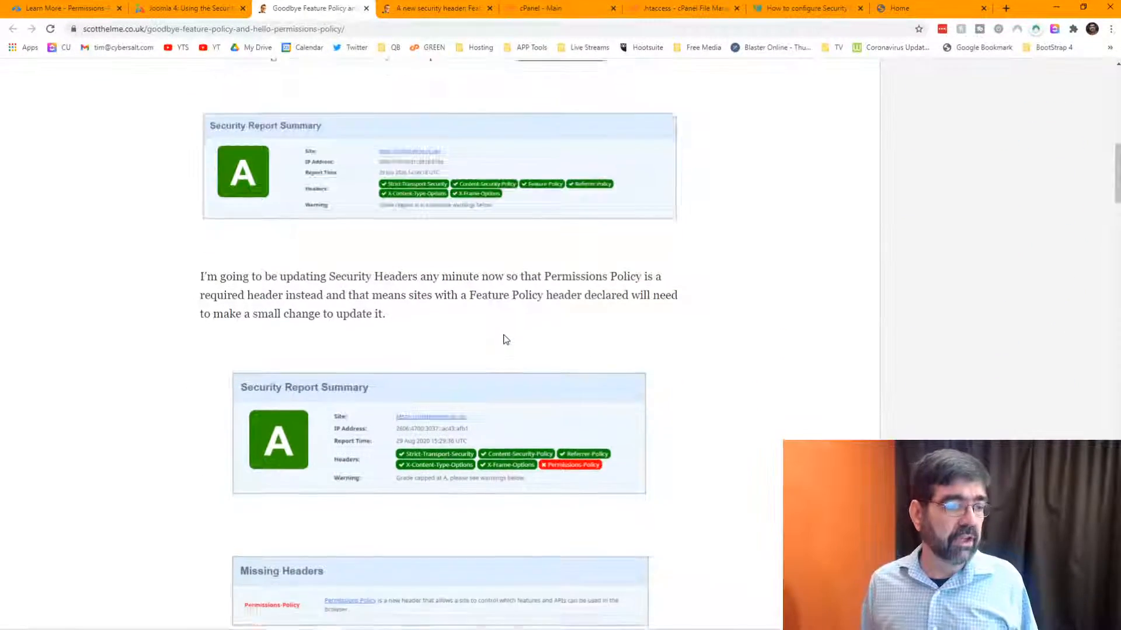
scroll(505, 339, down, 1)
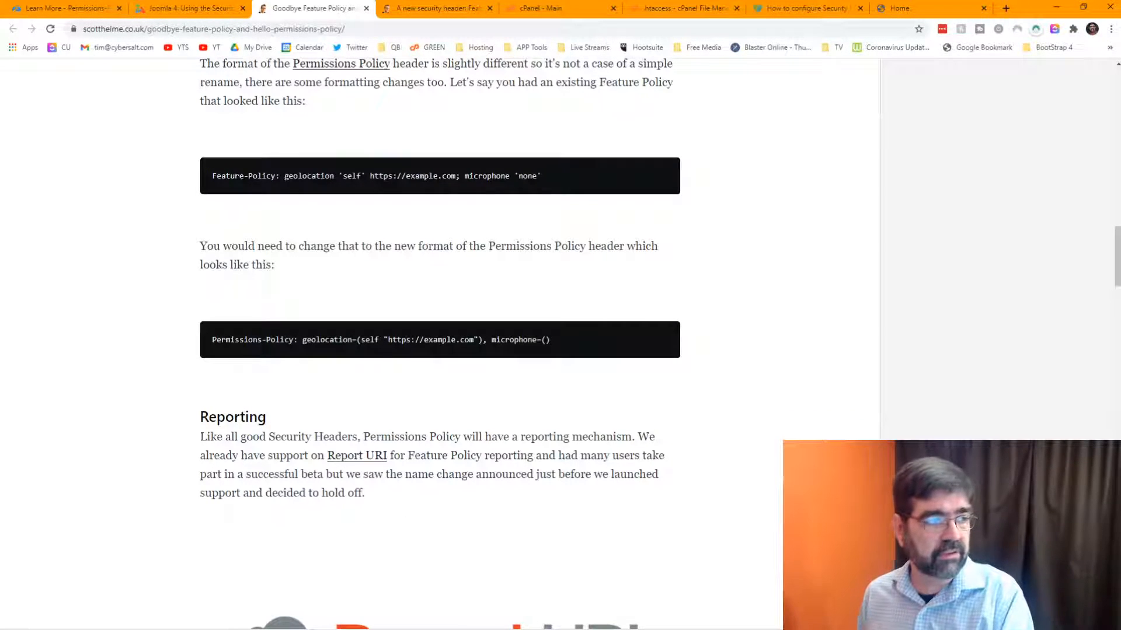
drag(216, 176, 501, 176)
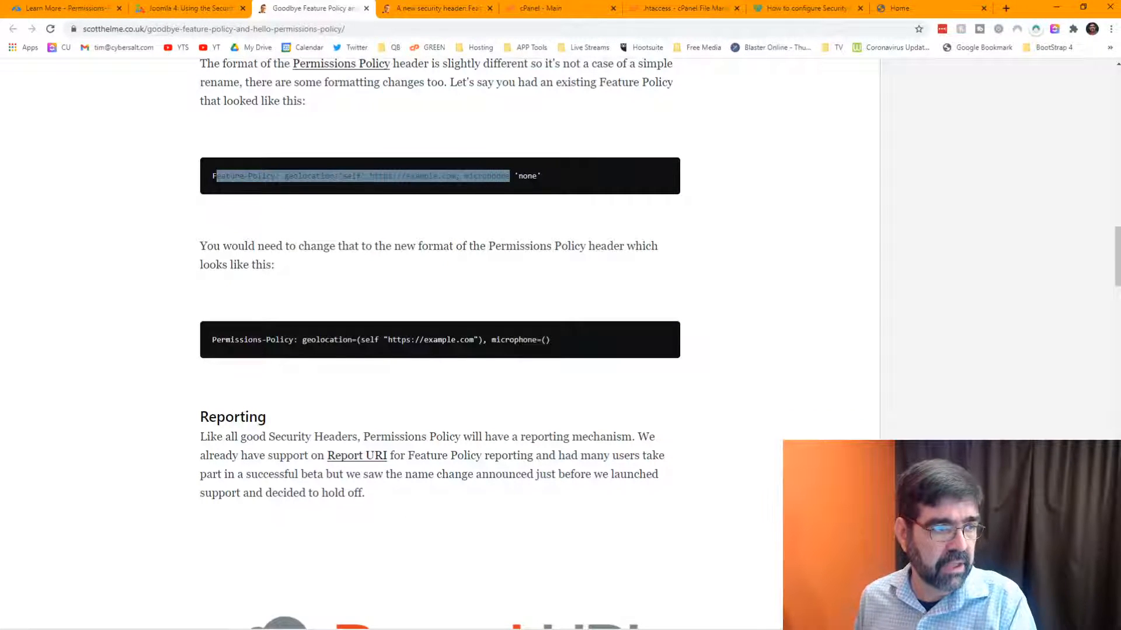
click(548, 179)
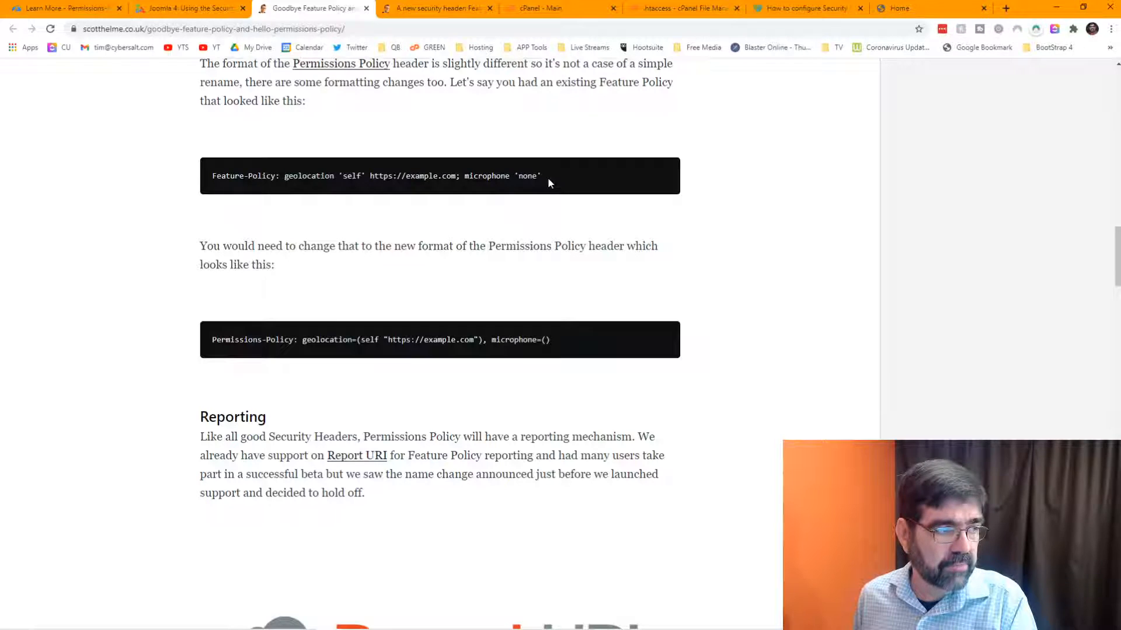
drag(311, 340, 562, 342)
click(562, 343)
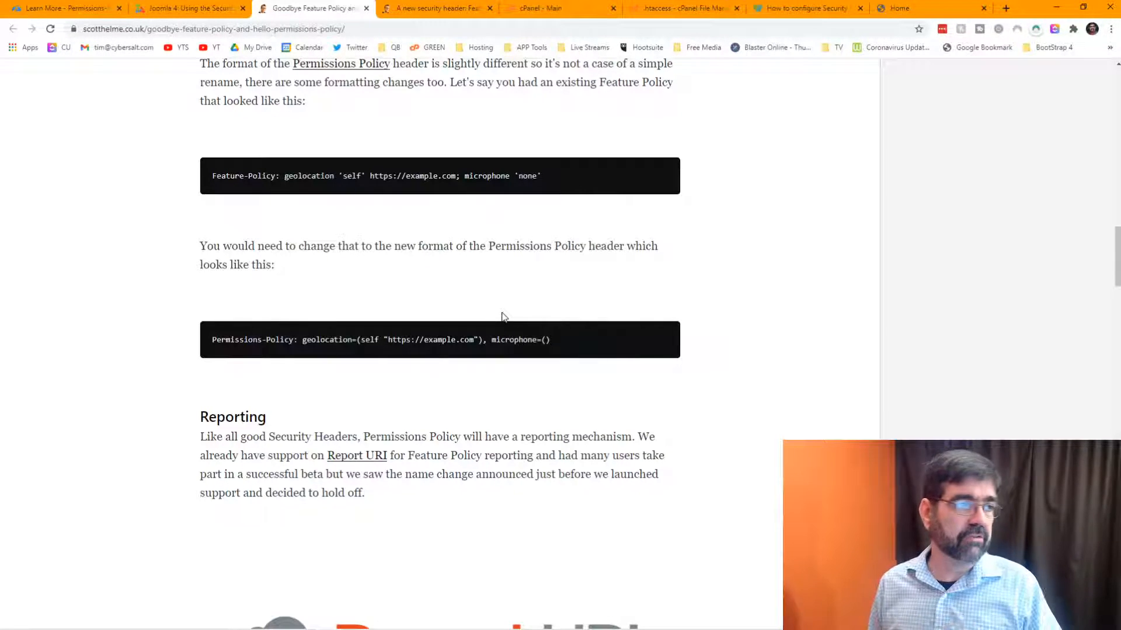
click(398, 15)
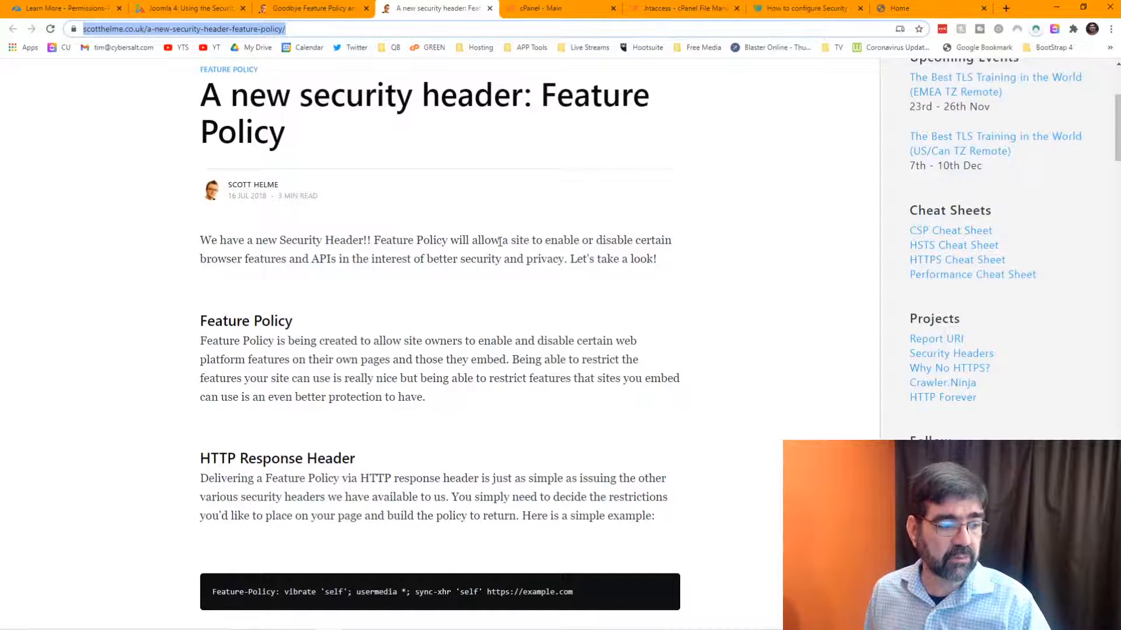
scroll(500, 242, down, 10)
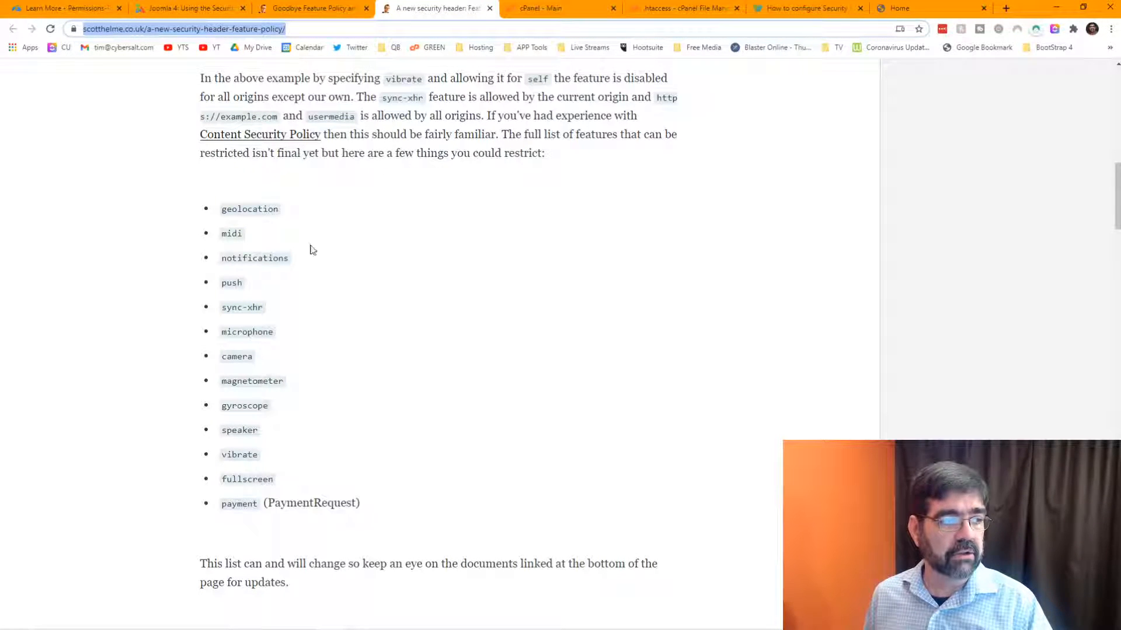
Step: Switch to cPanel and open the .htaccess file from public_html in the File Manager's editor
click(556, 9)
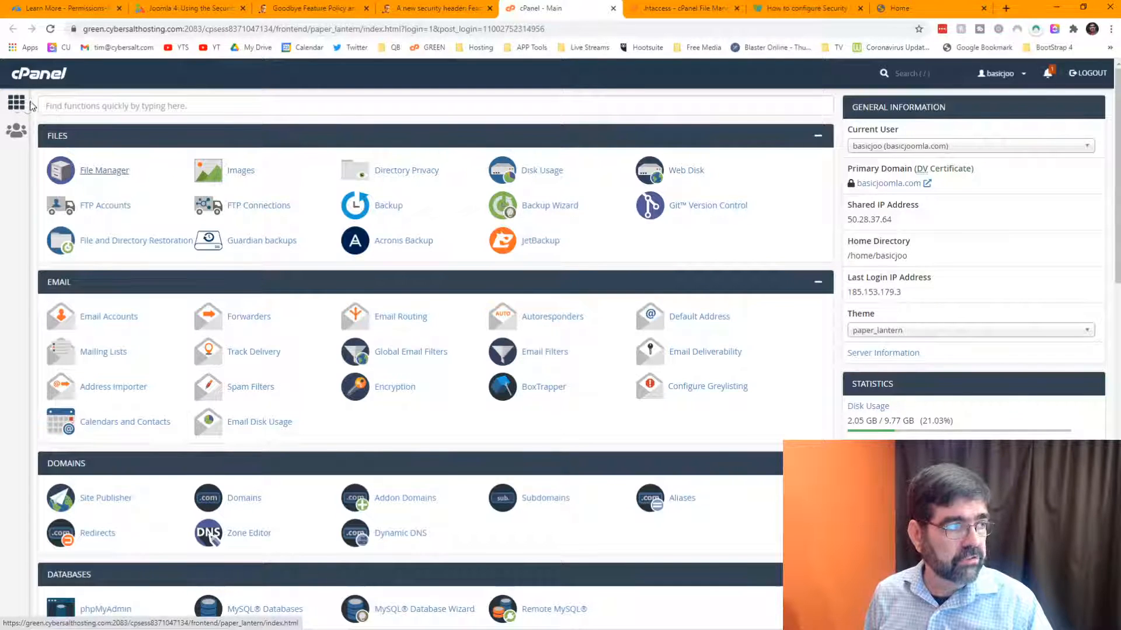
click(101, 170)
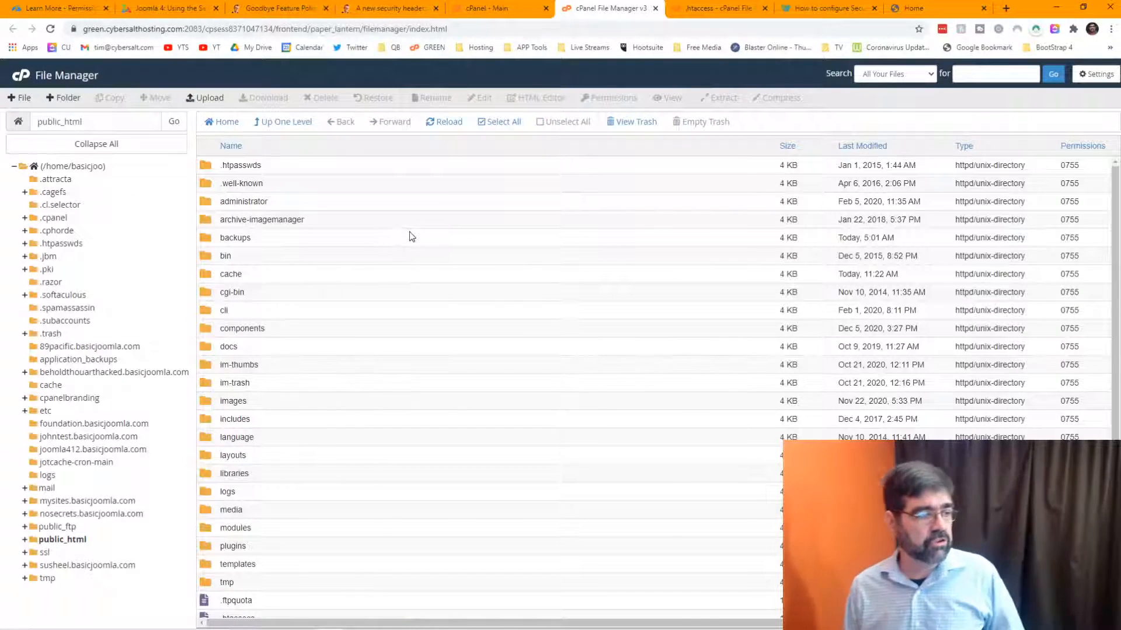
click(61, 539)
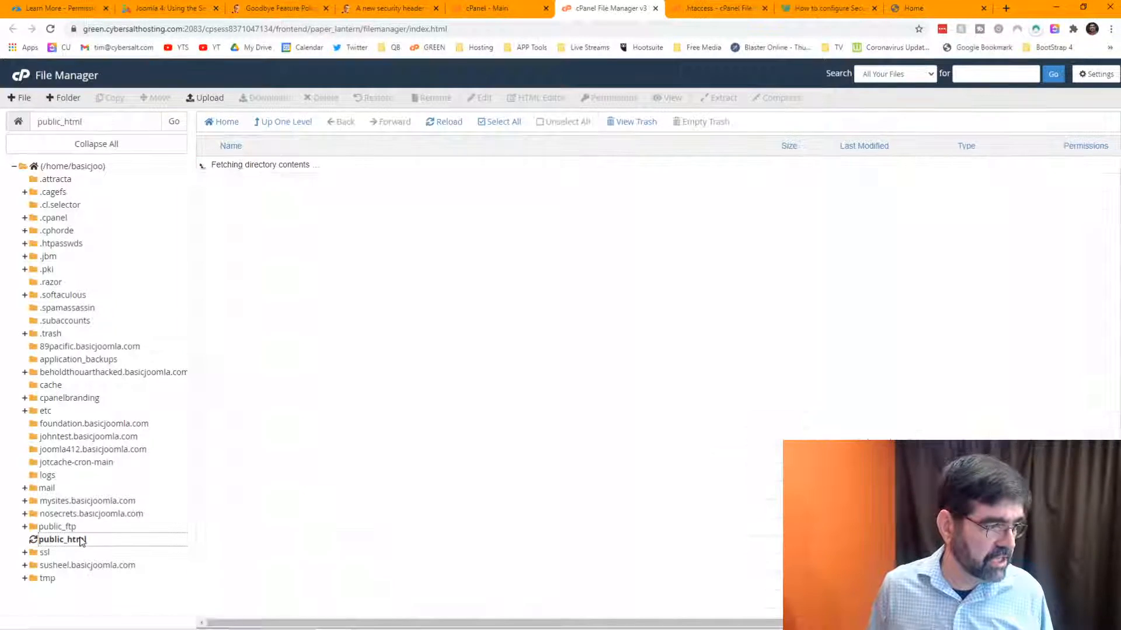
scroll(391, 273, down, 5)
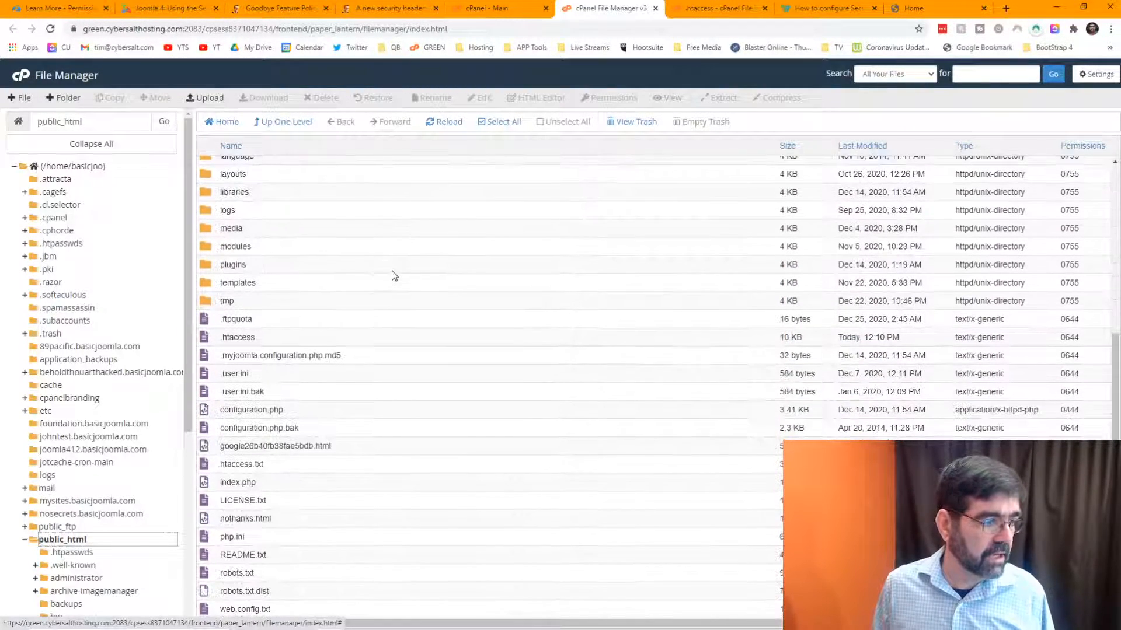
right_click(210, 335)
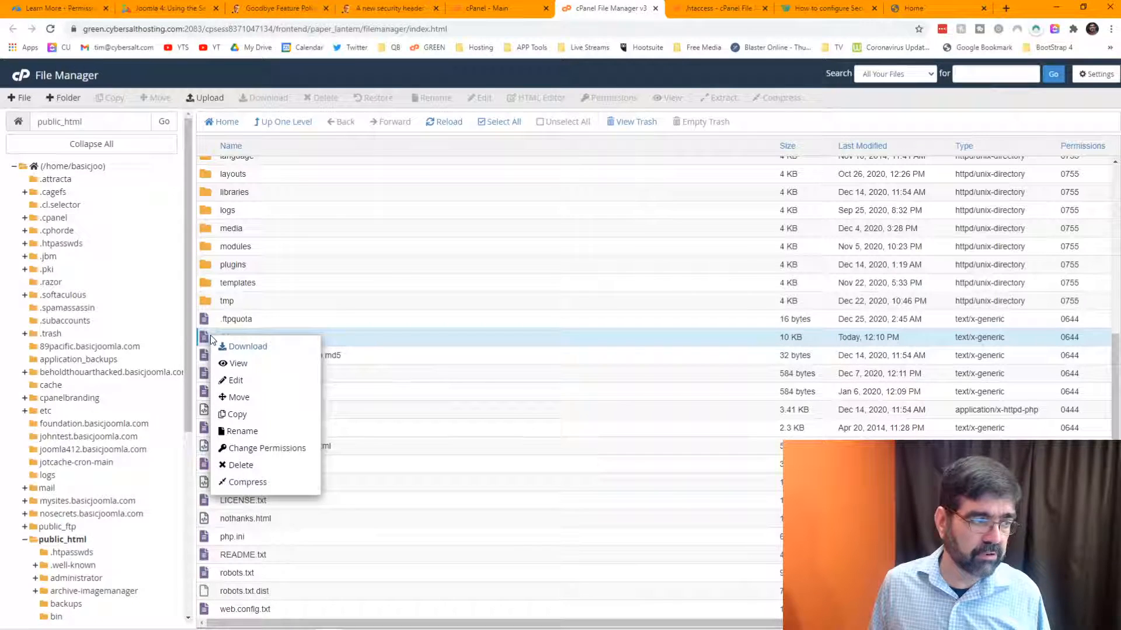
click(251, 380)
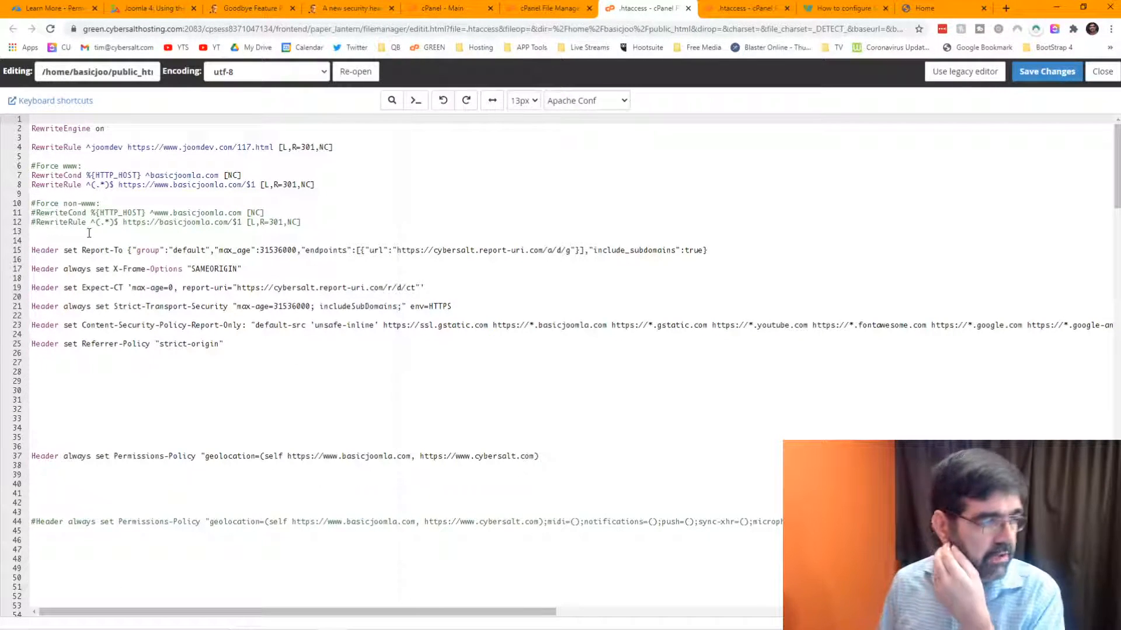
Step: Examine the geolocation directive, the self keyword and the allowed URLs in the Permissions-Policy header on line 37, with the page enlarged to 150%
scroll(102, 235, down, 2)
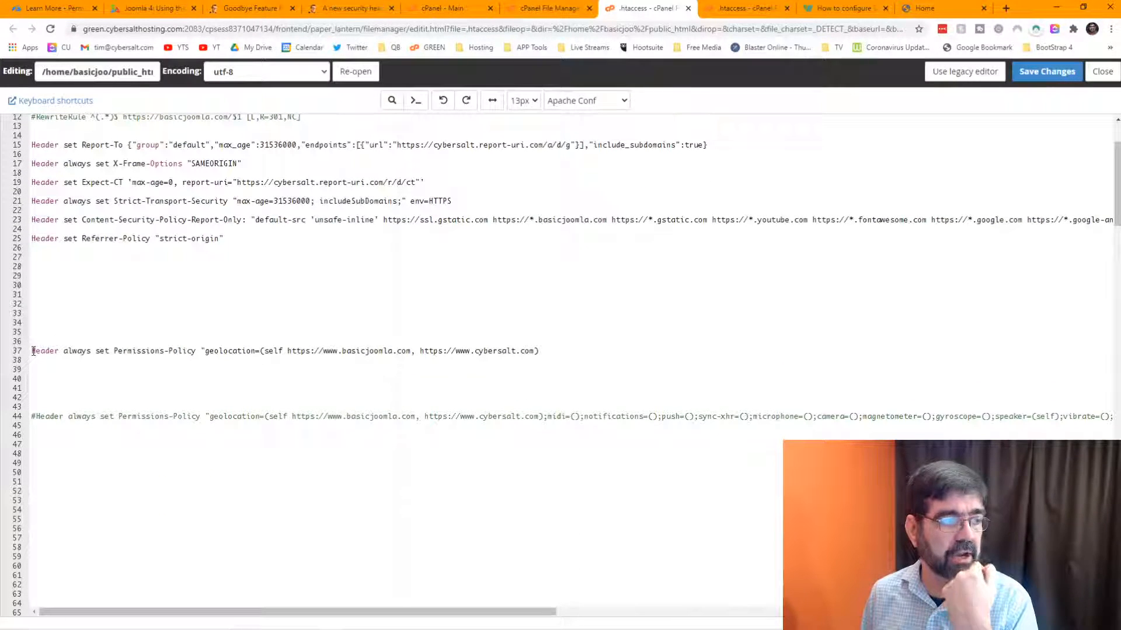
click(33, 351)
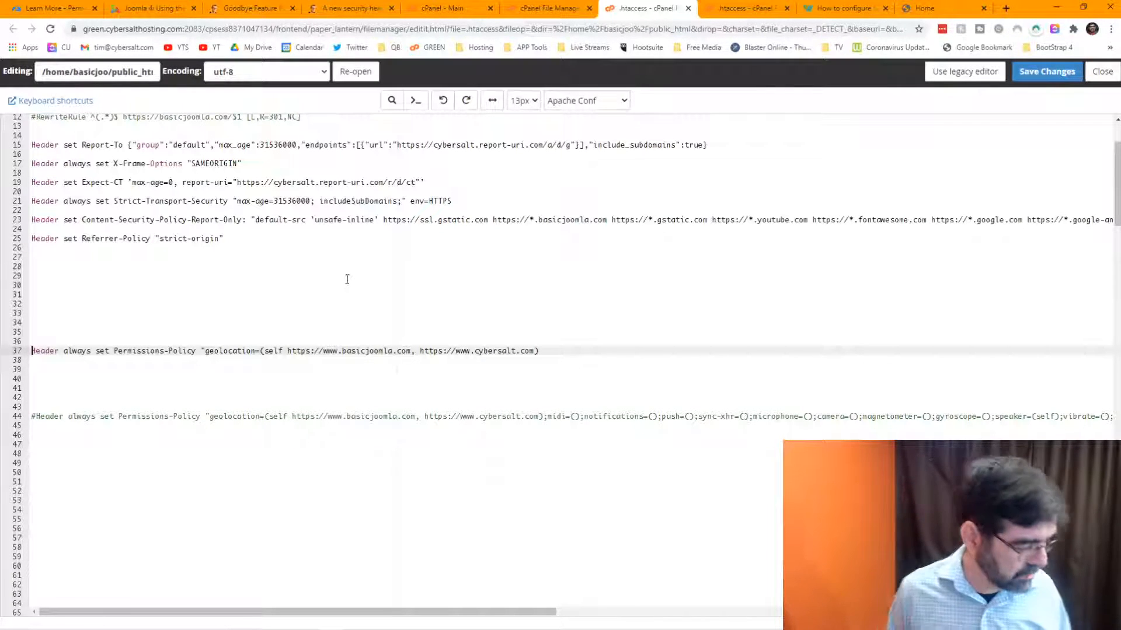
key(ctrl+plus)
key(ctrl+plus)
key(ctrl+plus)
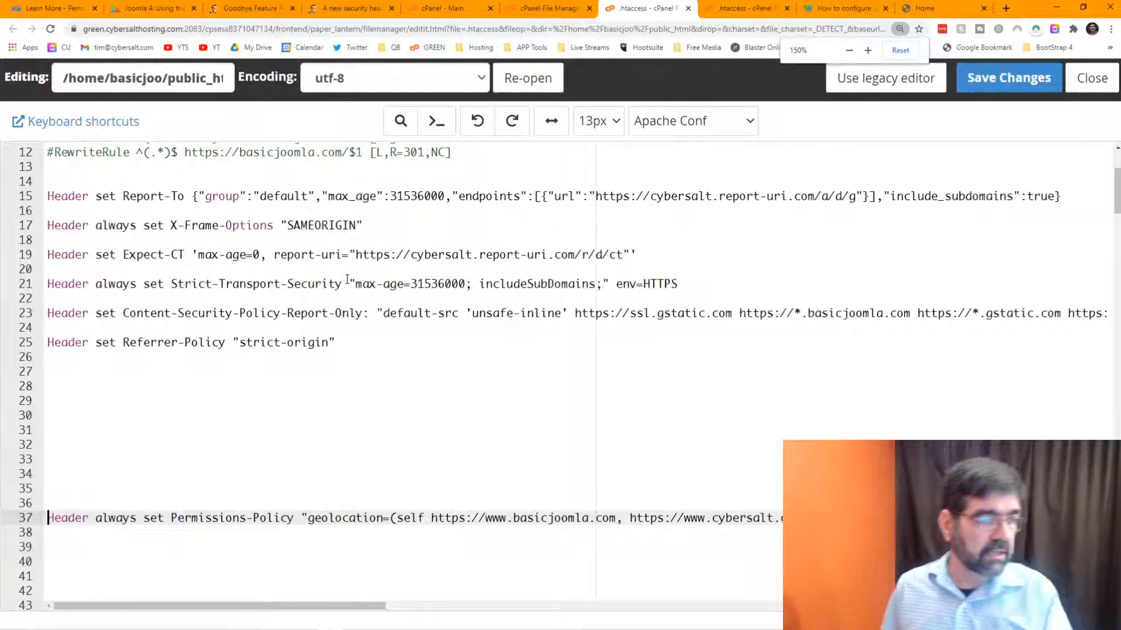
scroll(361, 263, down, 5)
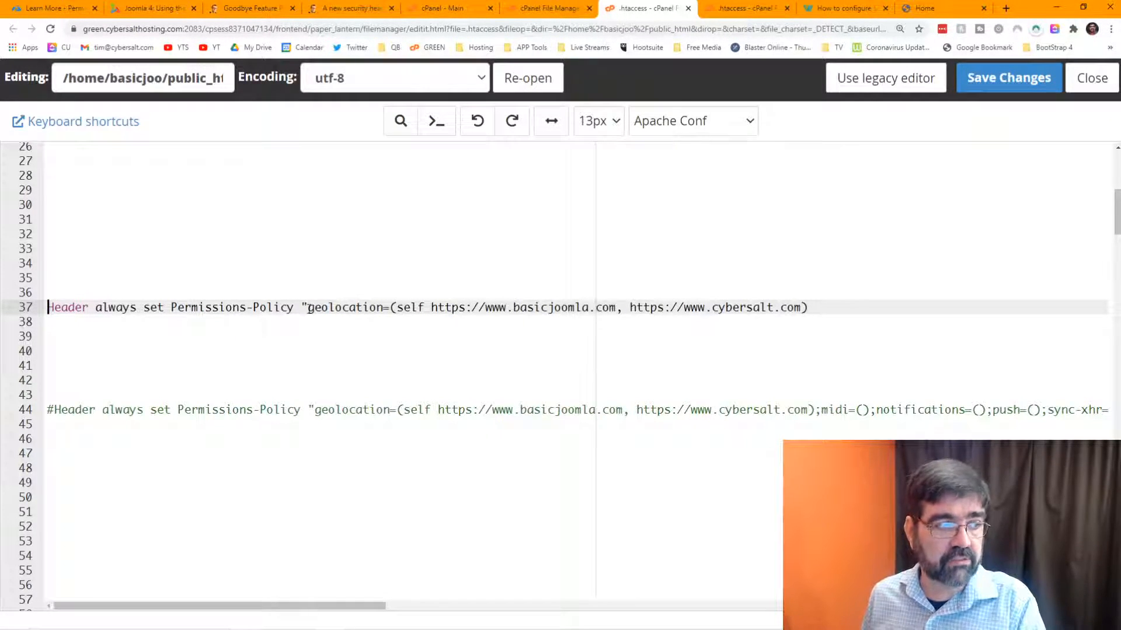
drag(308, 307, 387, 308)
double_click(398, 308)
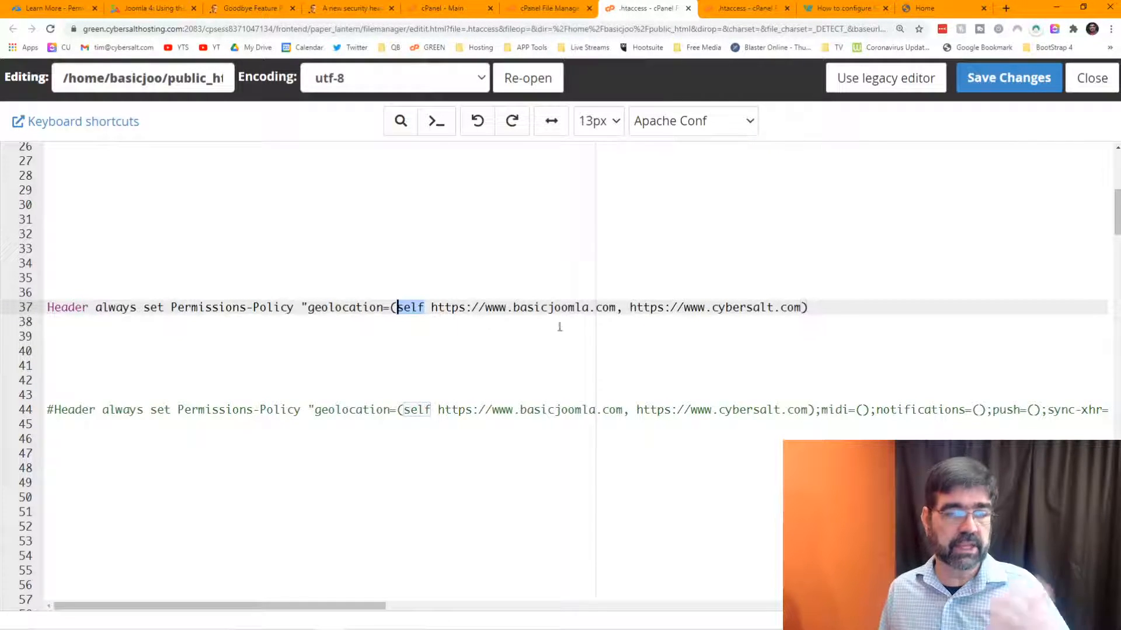
click(562, 308)
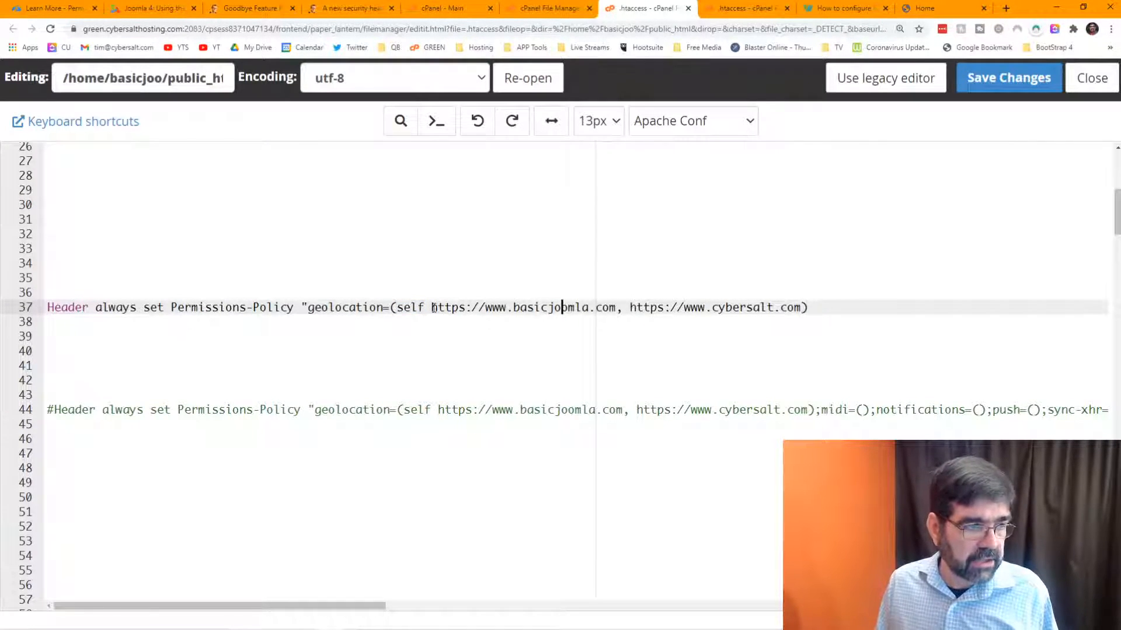
drag(432, 308, 618, 308)
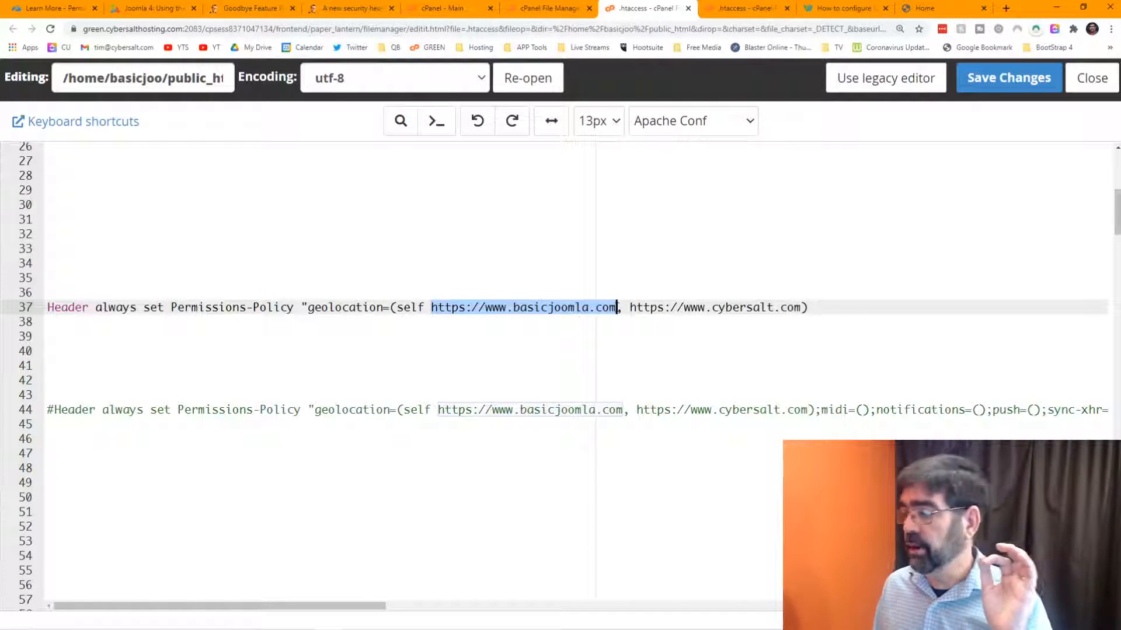
click(617, 308)
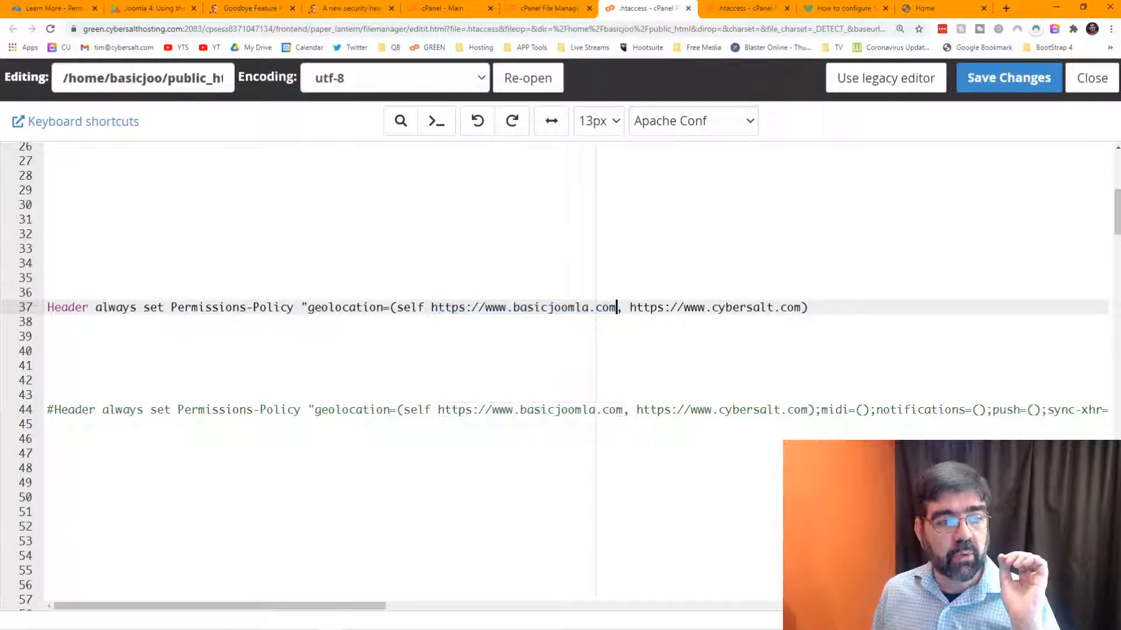
key(Delete)
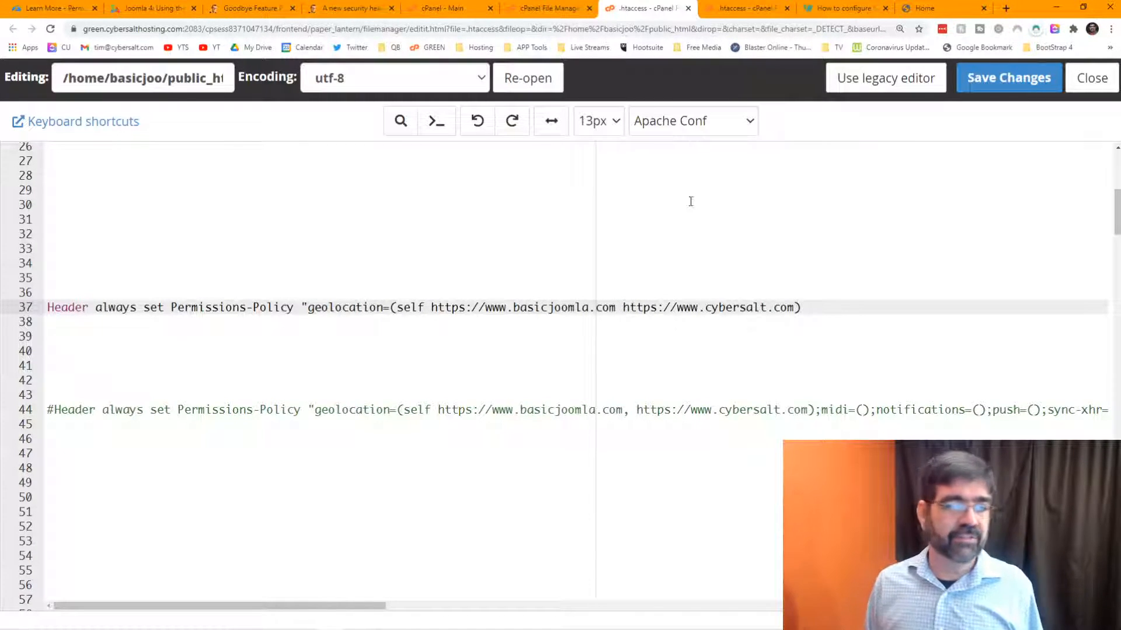
scroll(688, 201, down, 1)
click(998, 87)
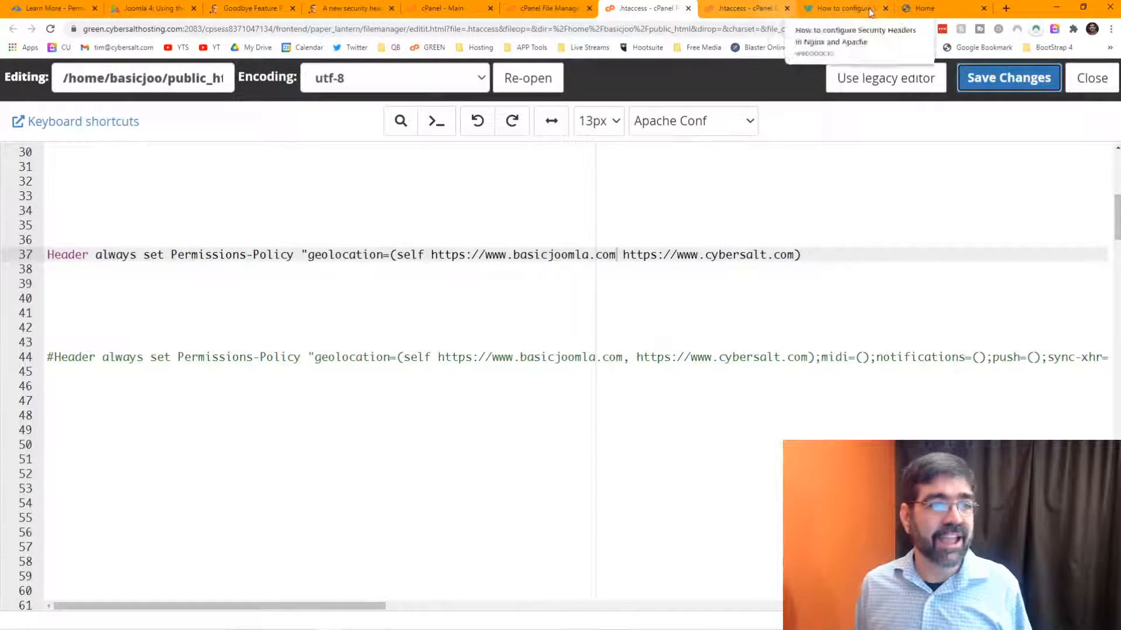
Step: Reload the Basic Joomla home page to test the site with the saved .htaccess file
click(928, 8)
click(51, 29)
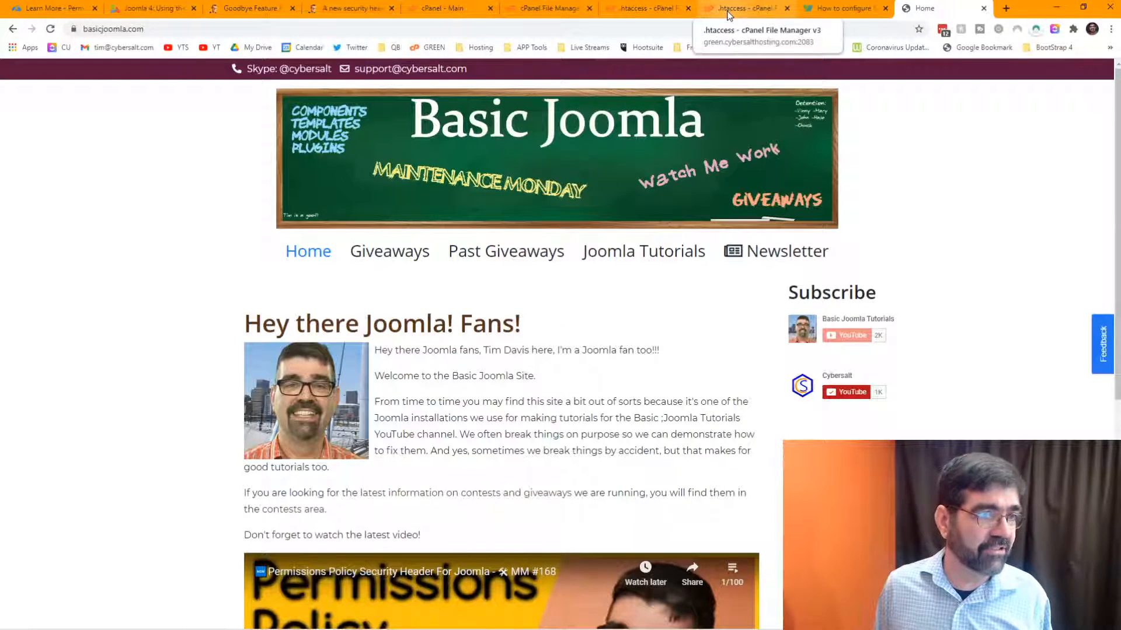
click(728, 15)
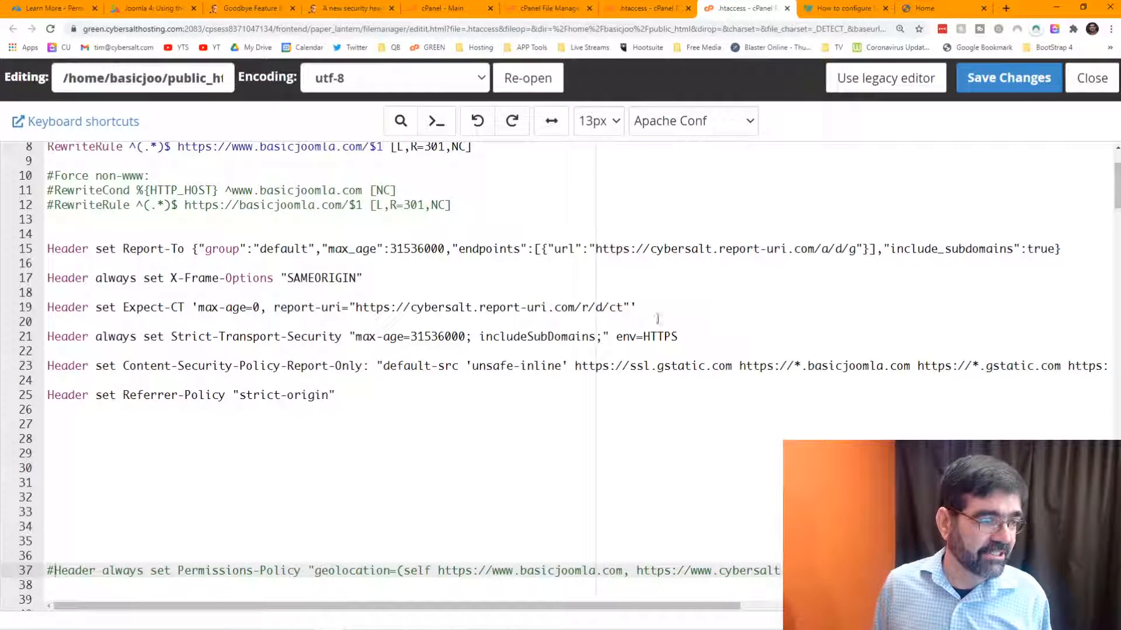
click(656, 8)
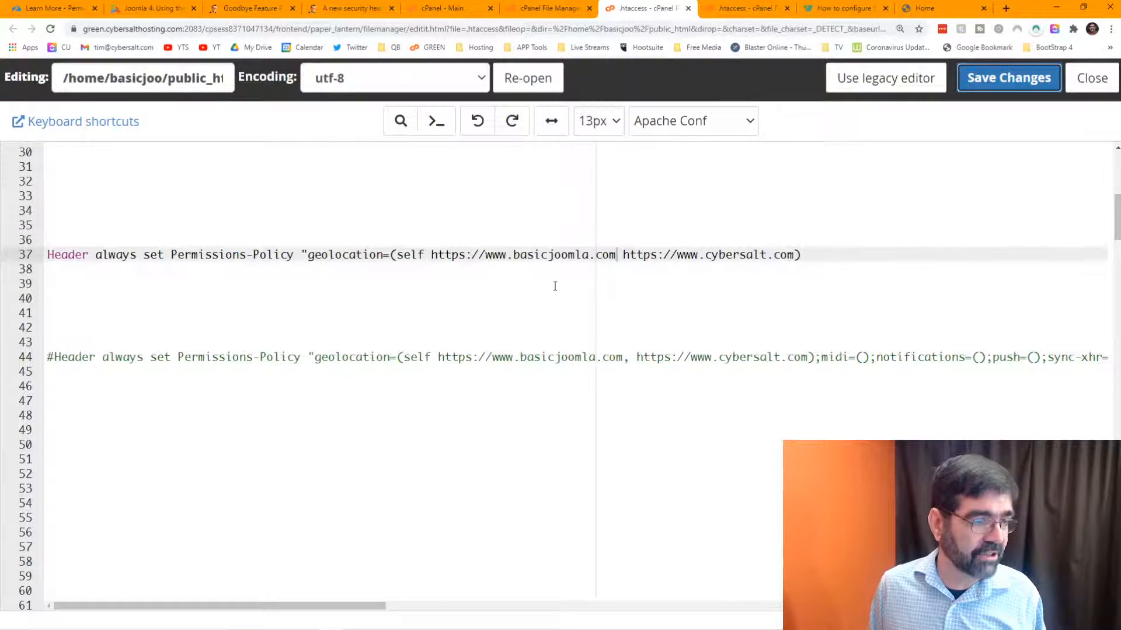
click(795, 255)
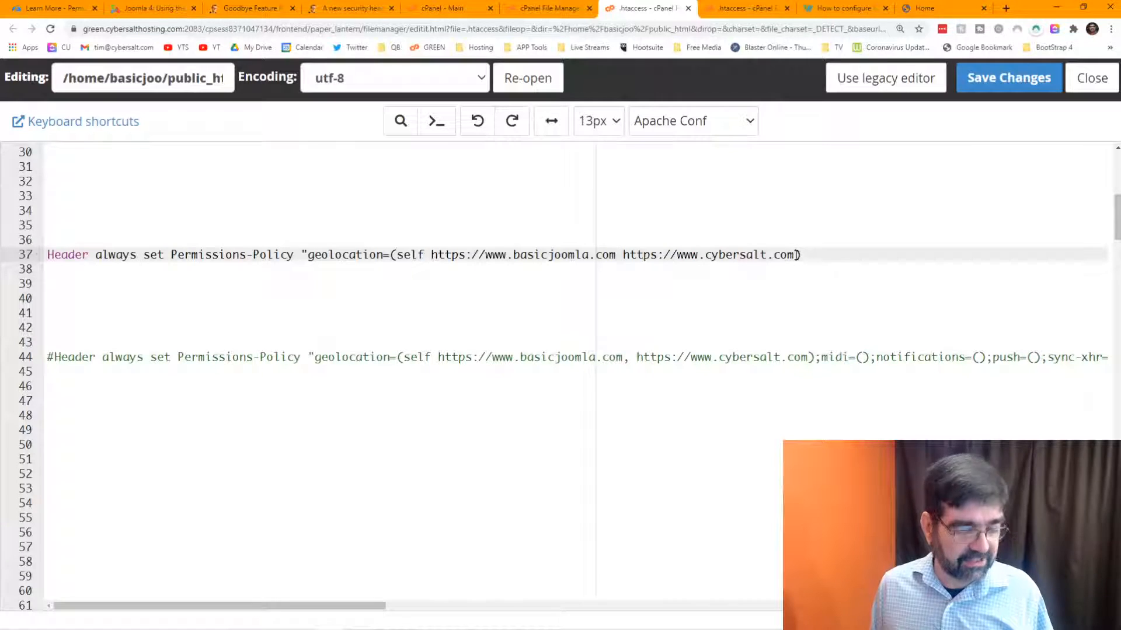
click(1009, 79)
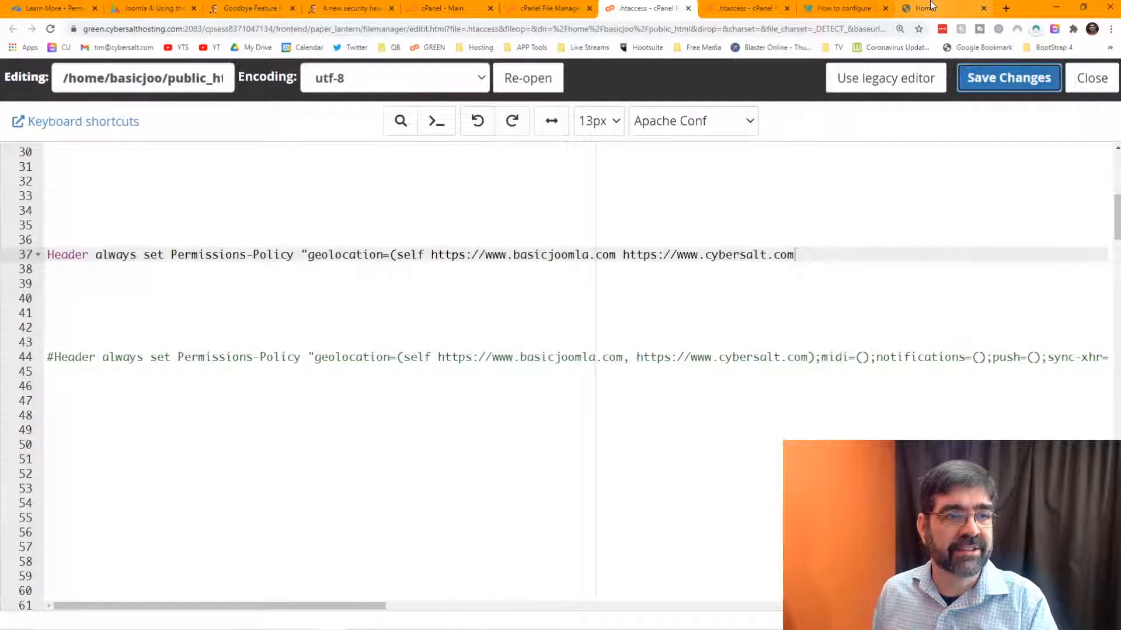
click(932, 5)
click(51, 29)
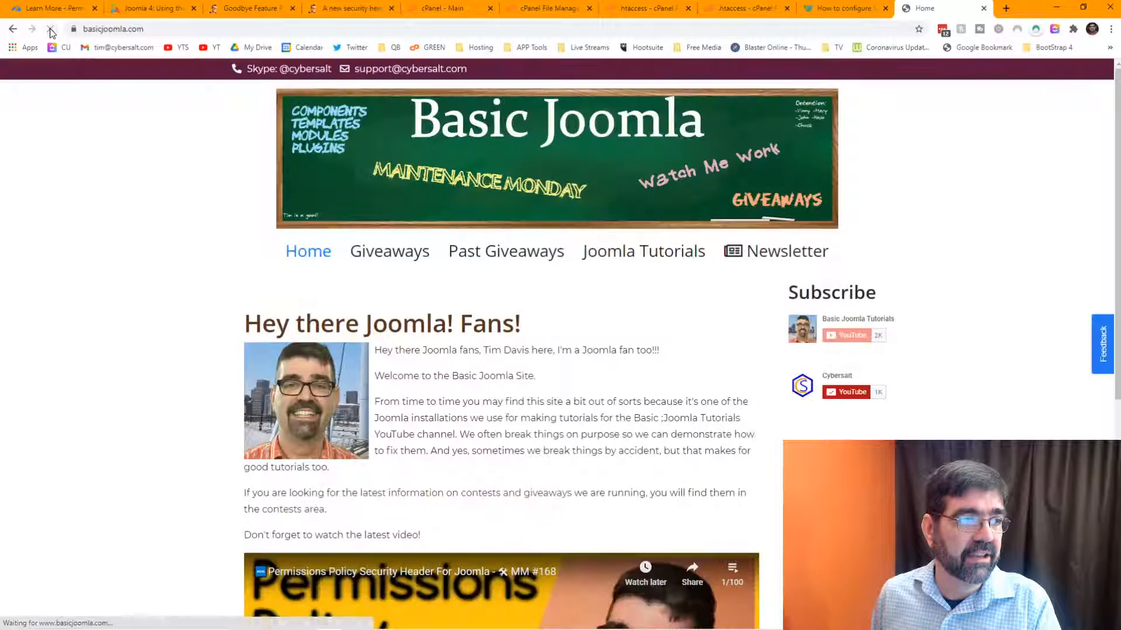
Step: Save line 37's Permissions-Policy header in .htaccess with a closing parenthesis and double quote at its end, and reload the Basic Joomla home page
click(845, 7)
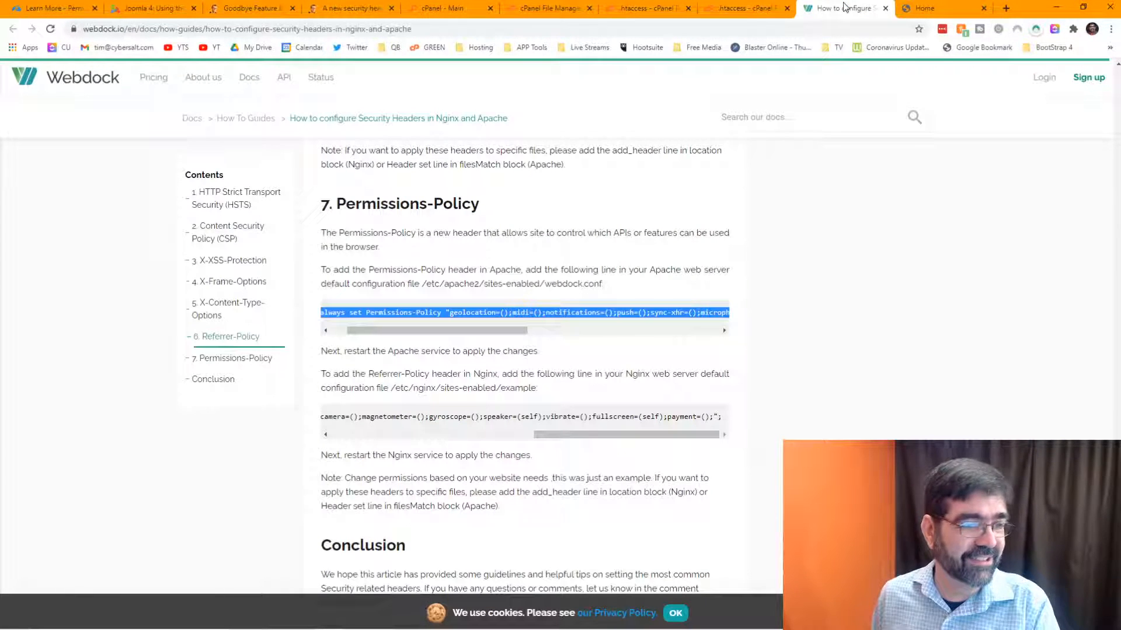
click(722, 7)
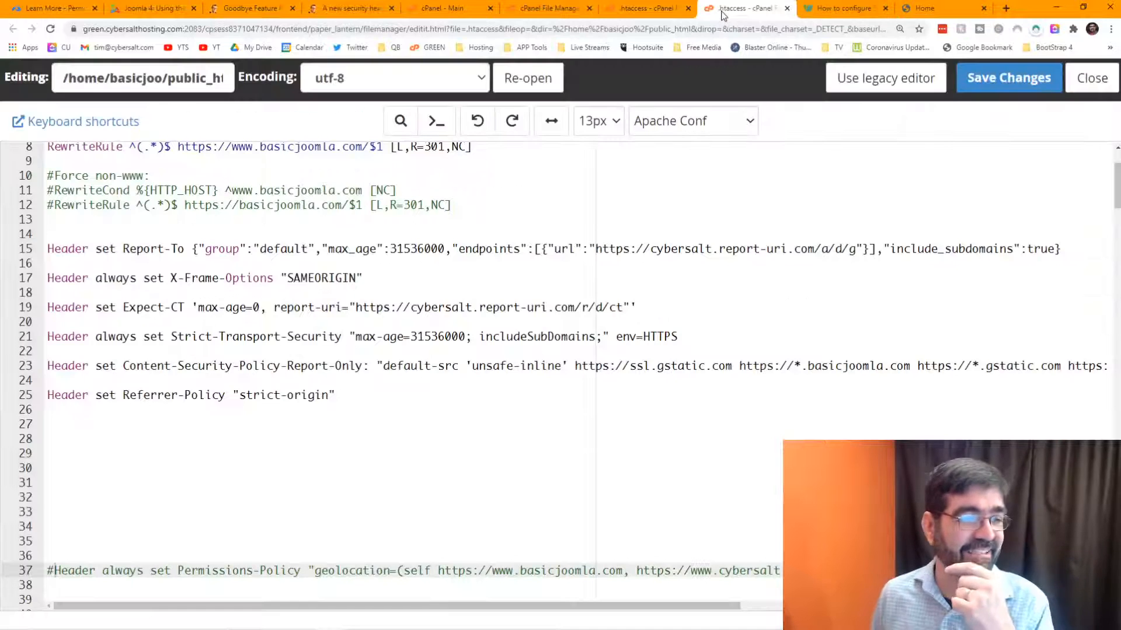
click(664, 9)
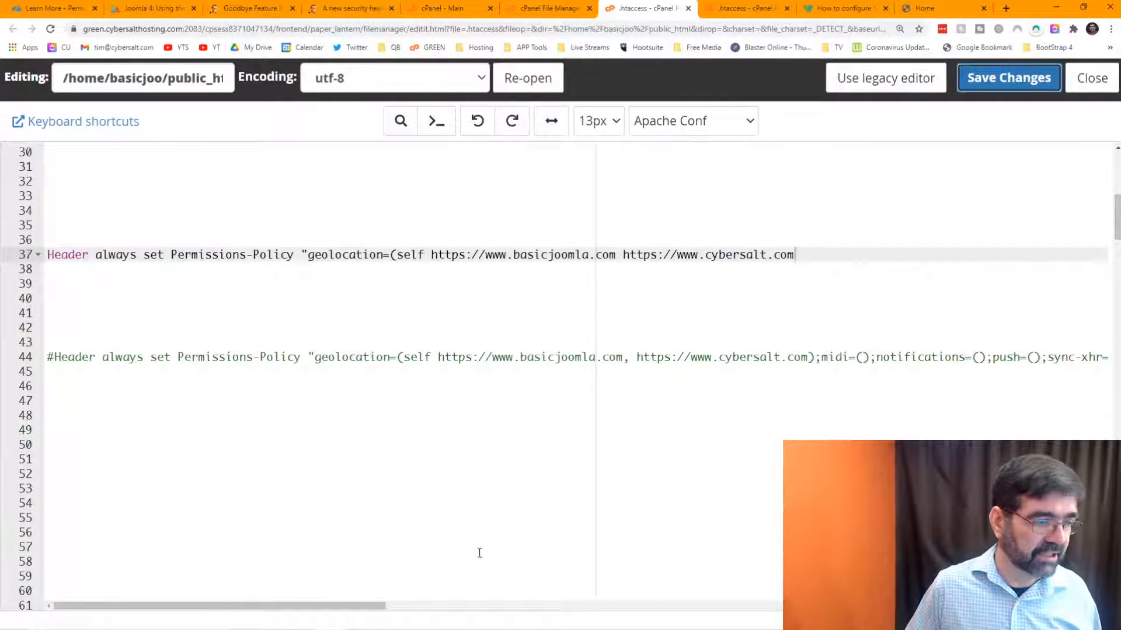
drag(323, 607, 295, 575)
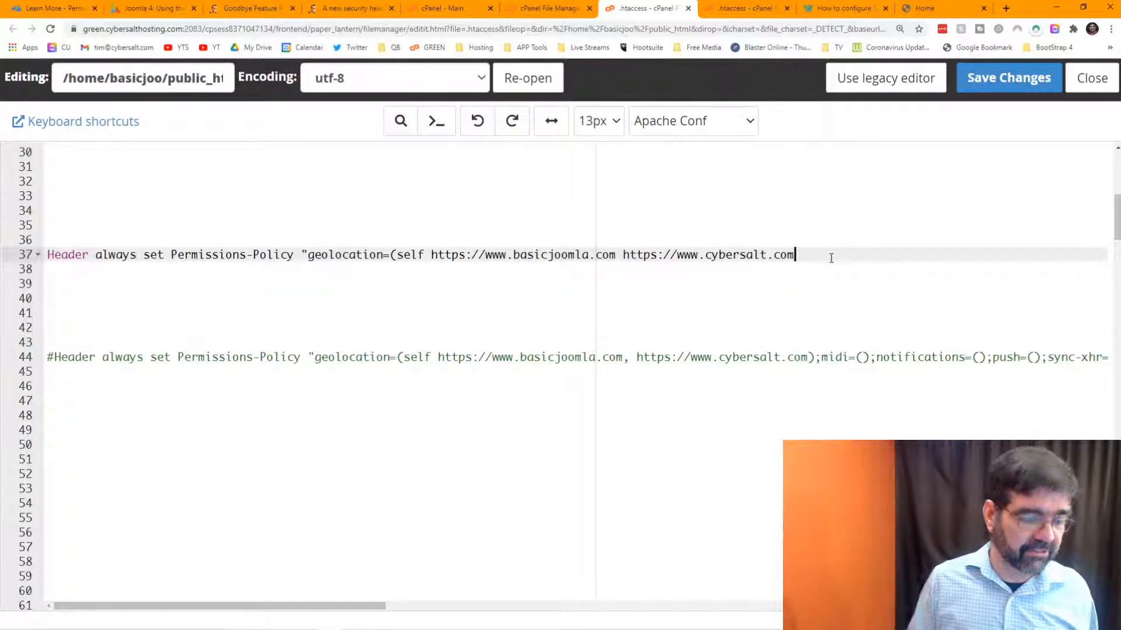
text()")
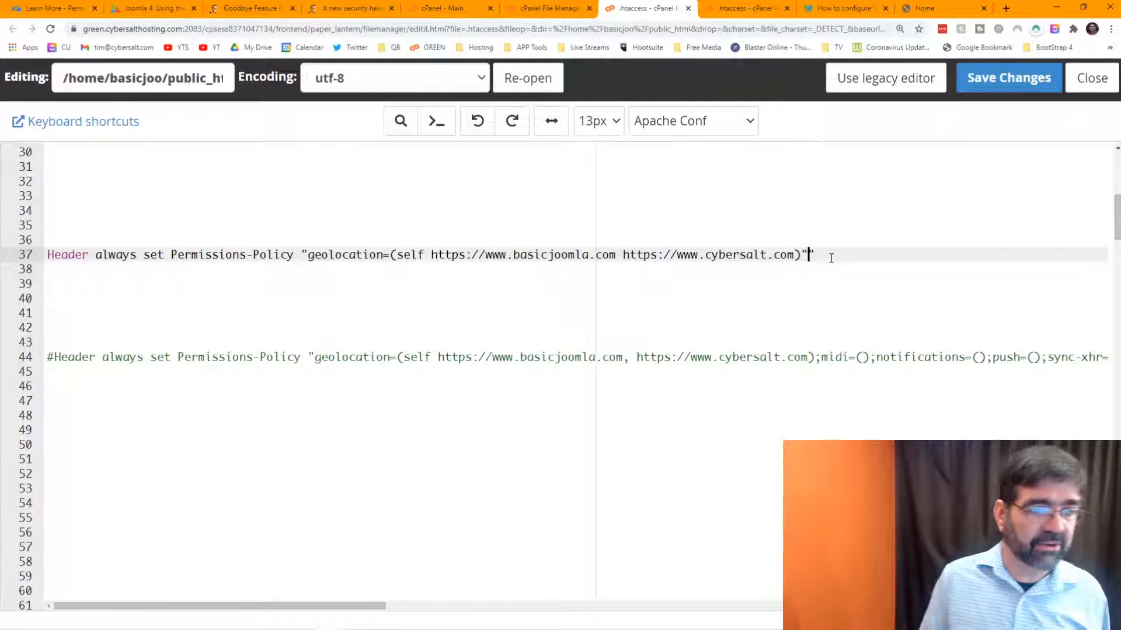
click(1008, 77)
click(925, 10)
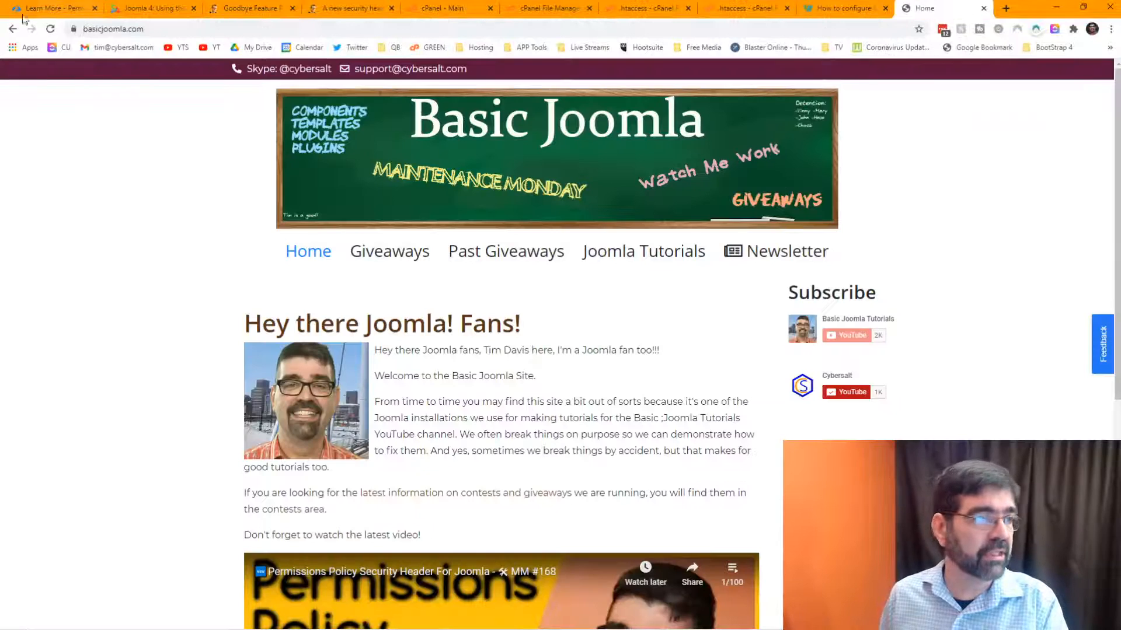
click(50, 29)
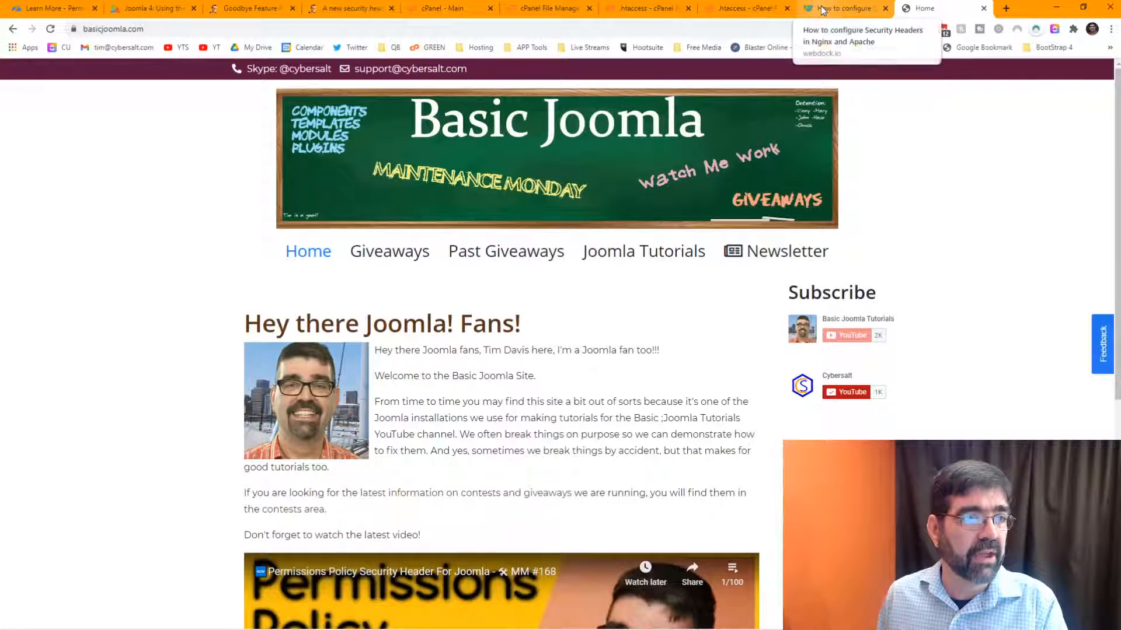
Step: With text wrapping on in the .htaccess editor, comment out the Permissions-Policy header on line 37 and uncomment the longer one on line 44
click(746, 10)
click(648, 9)
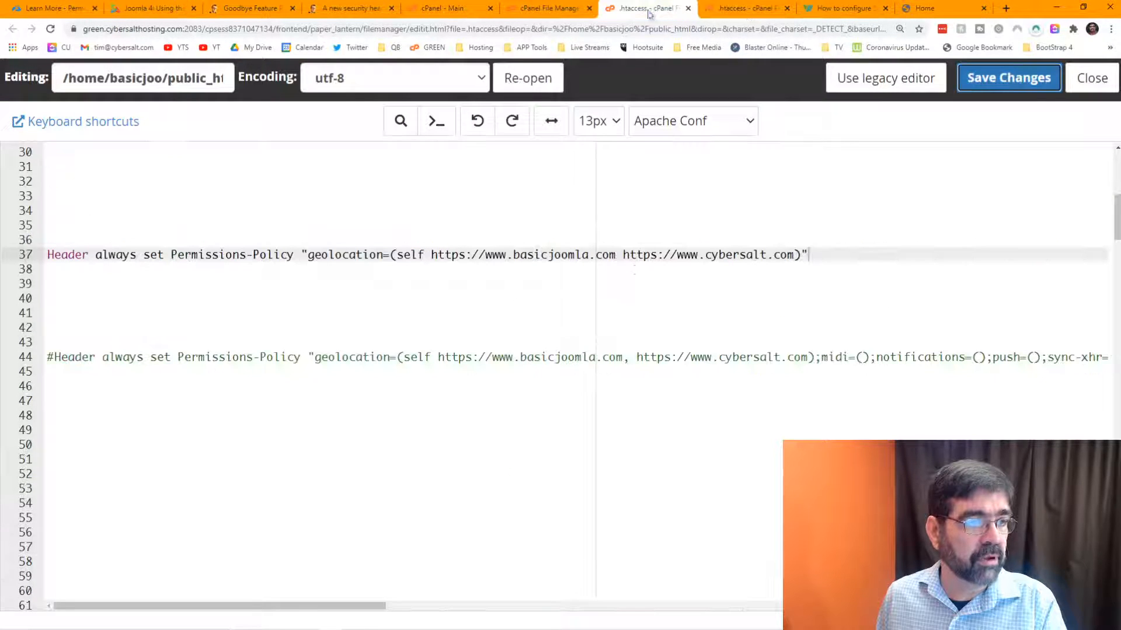
click(545, 129)
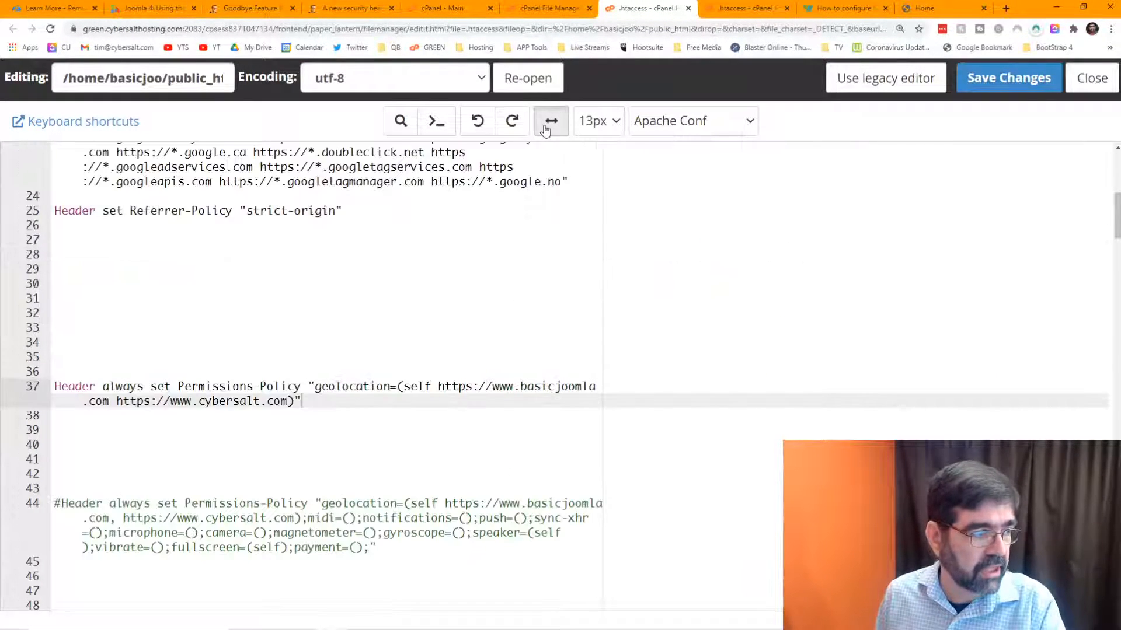
scroll(461, 248, down, 2)
scroll(461, 248, down, 2)
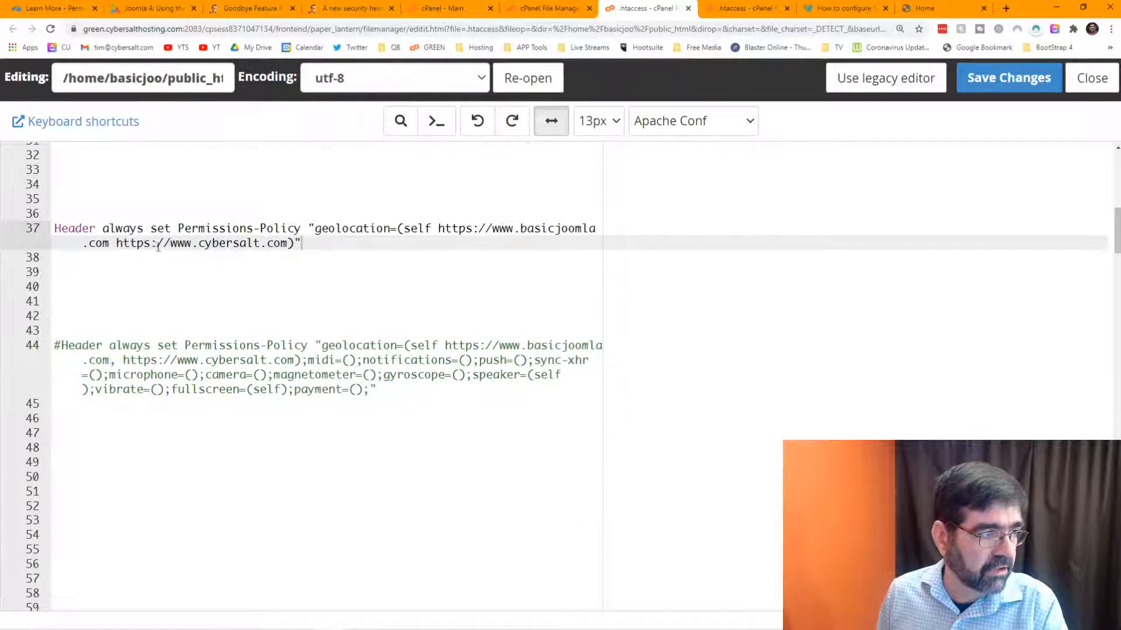
click(55, 229)
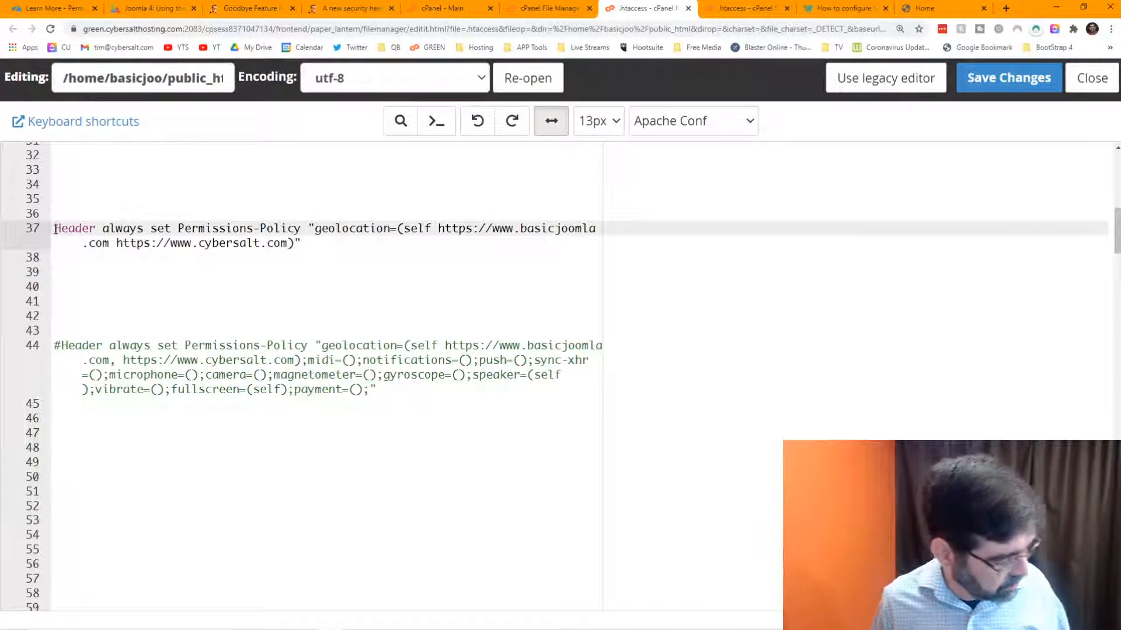
text(#)
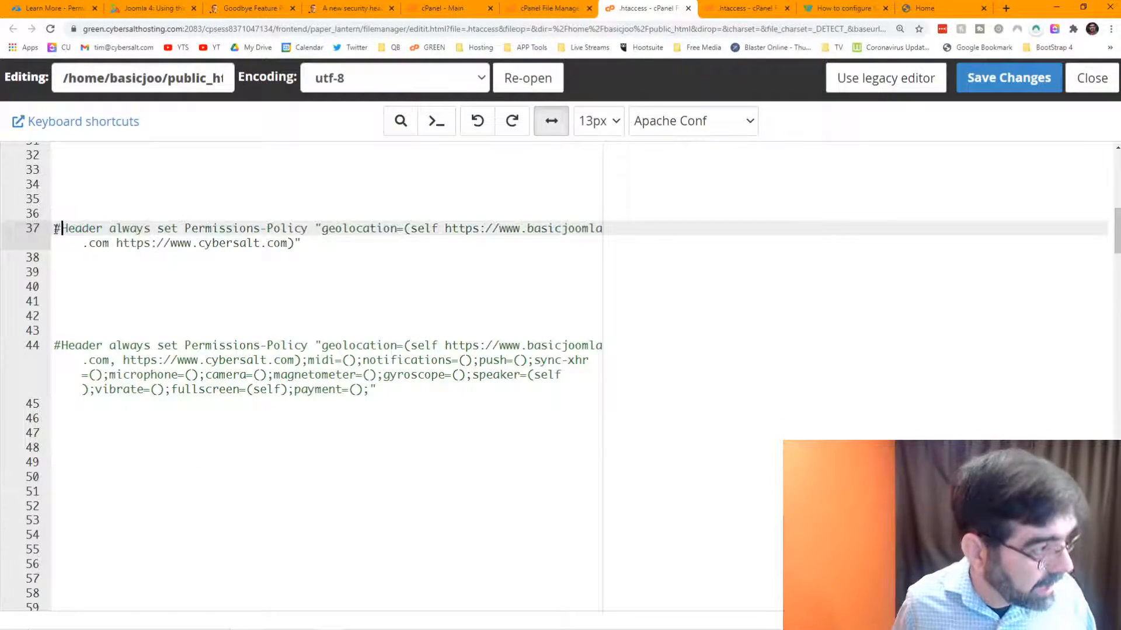
click(62, 343)
key(BackSpace)
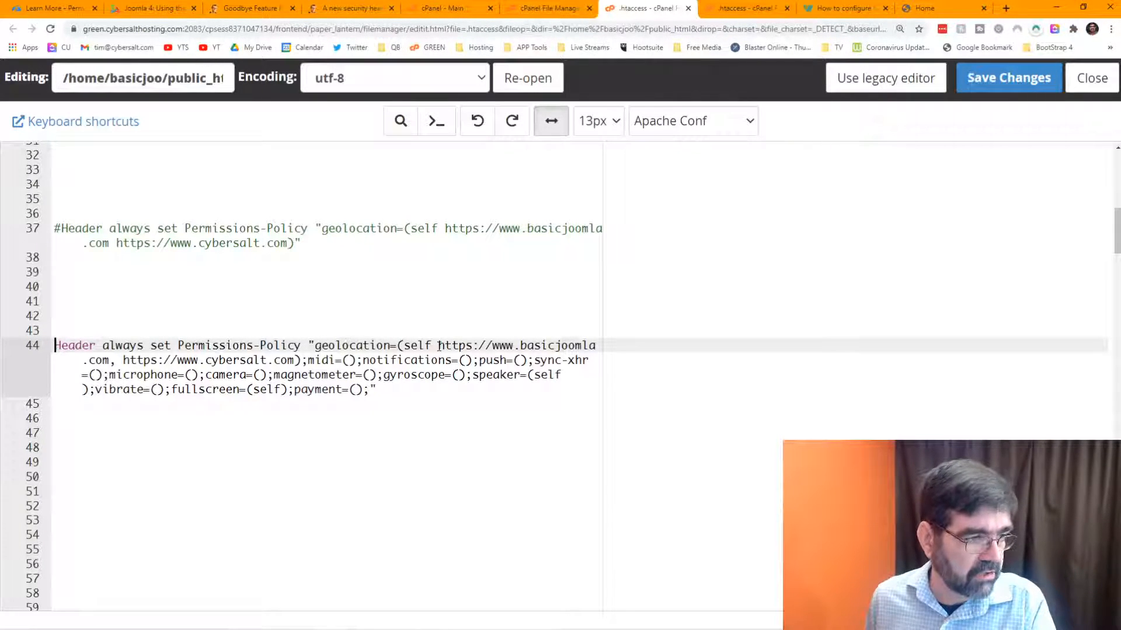
drag(440, 346, 118, 363)
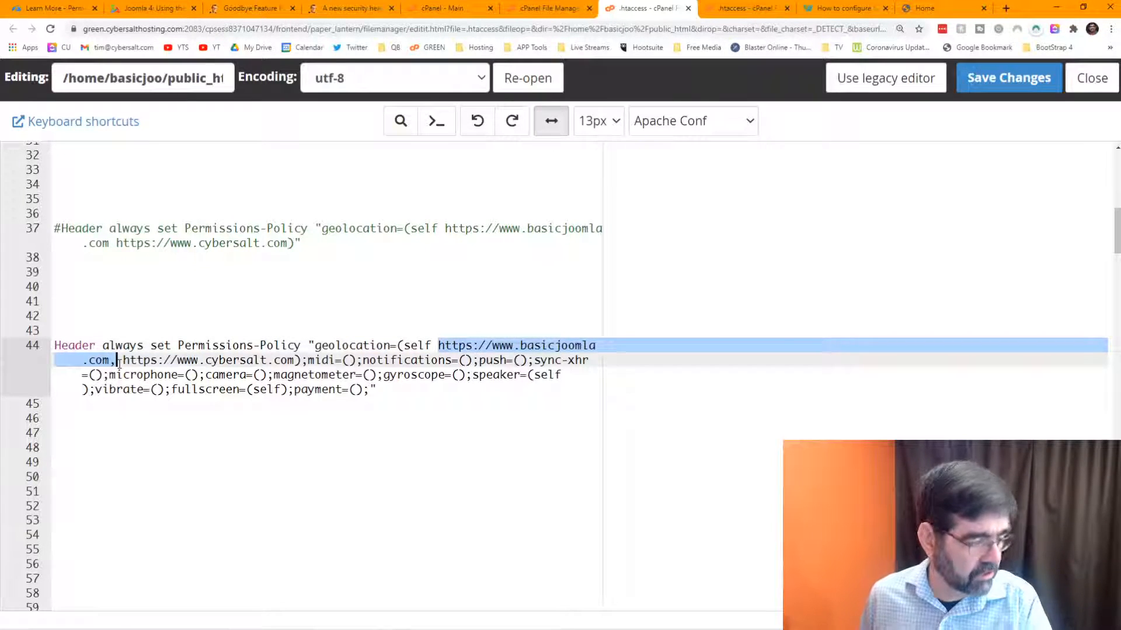
key(BackSpace)
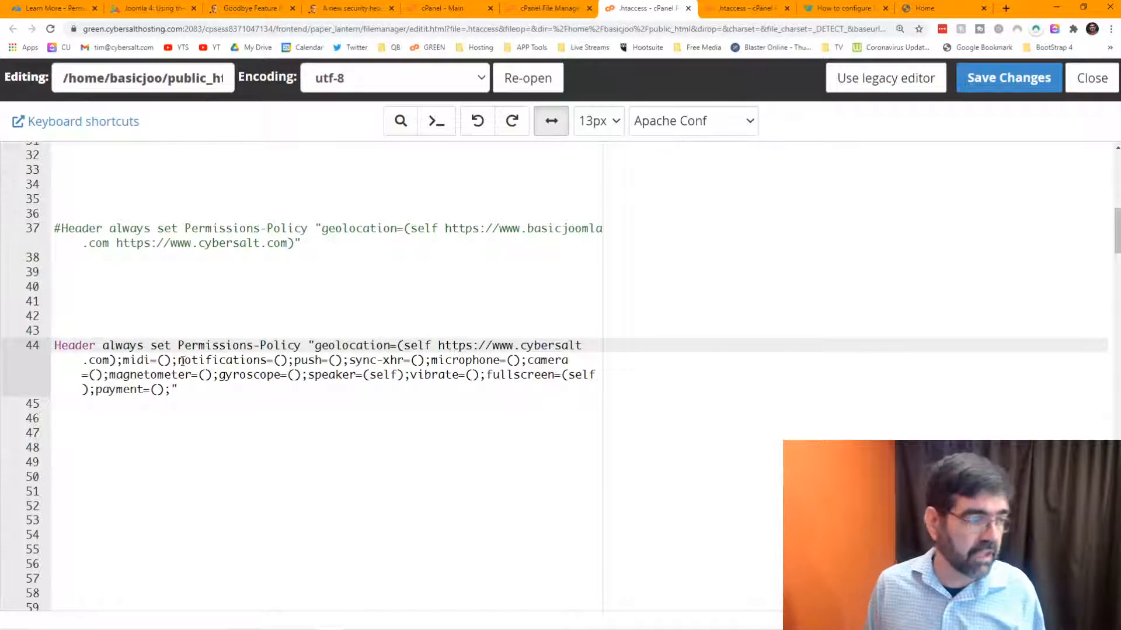
drag(109, 374, 214, 375)
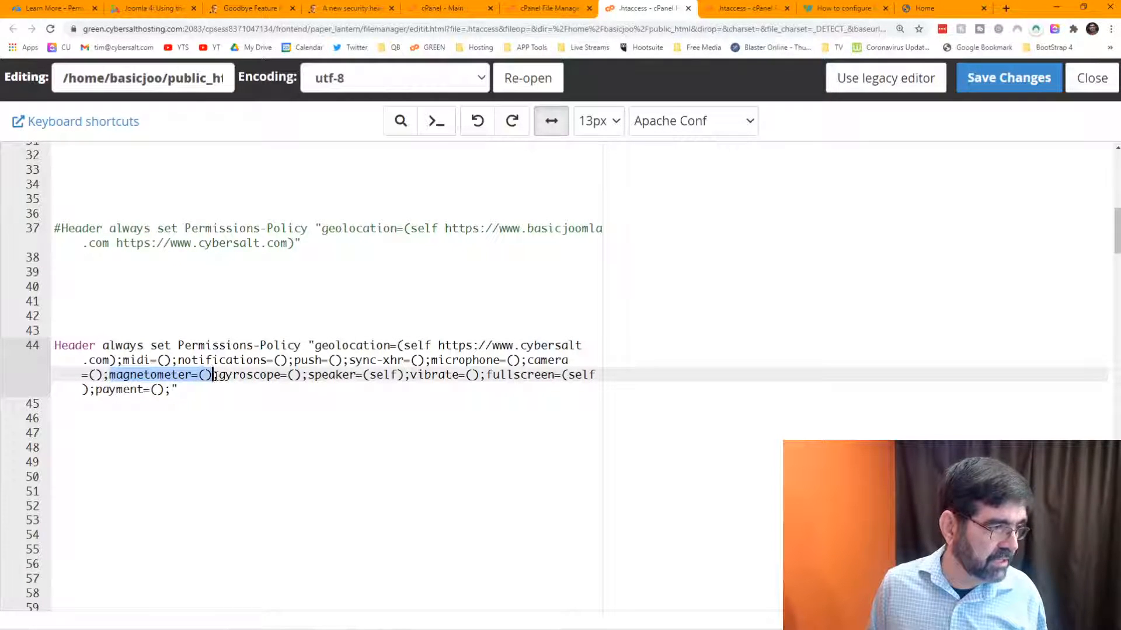
drag(214, 376, 218, 376)
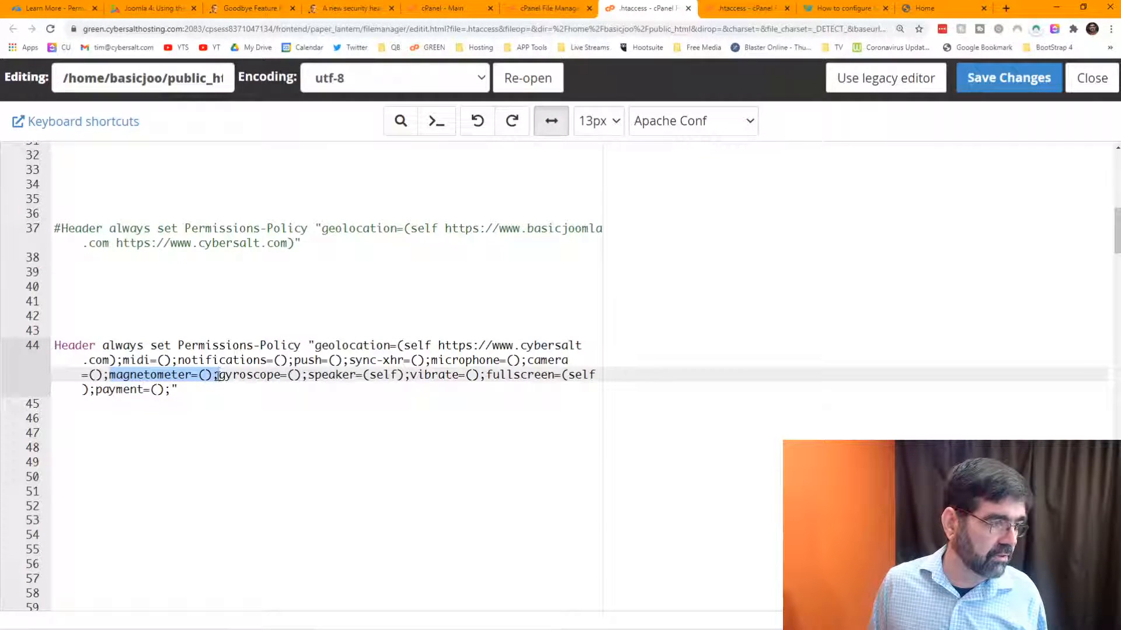
key(Delete)
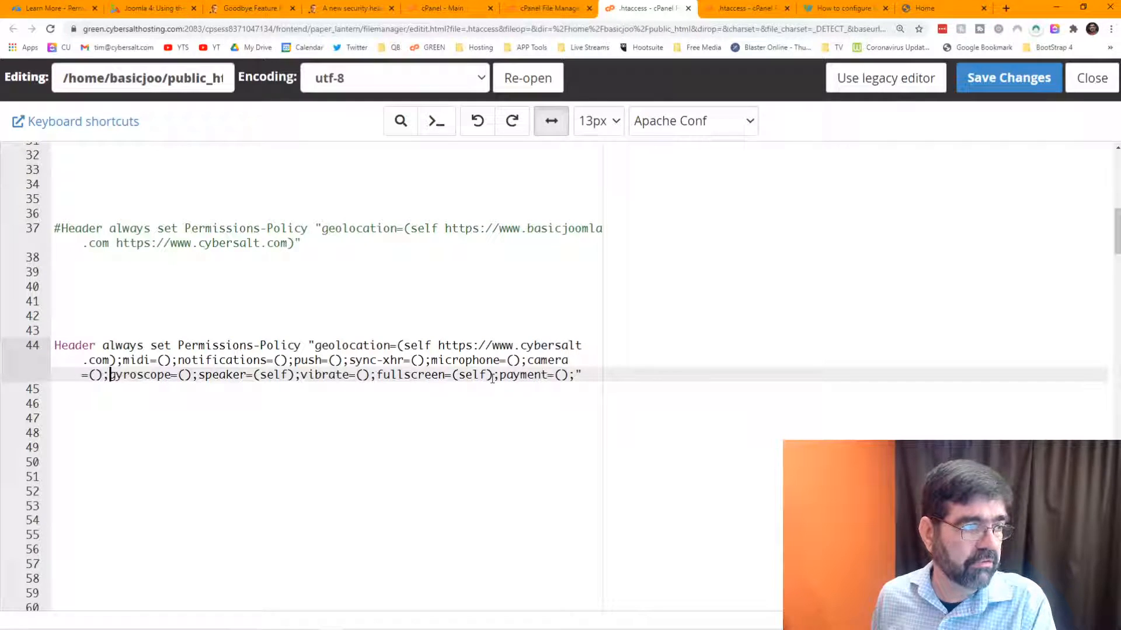
Step: Review the Apache Permissions-Policy example in the Webdock guide on configuring security headers
click(819, 12)
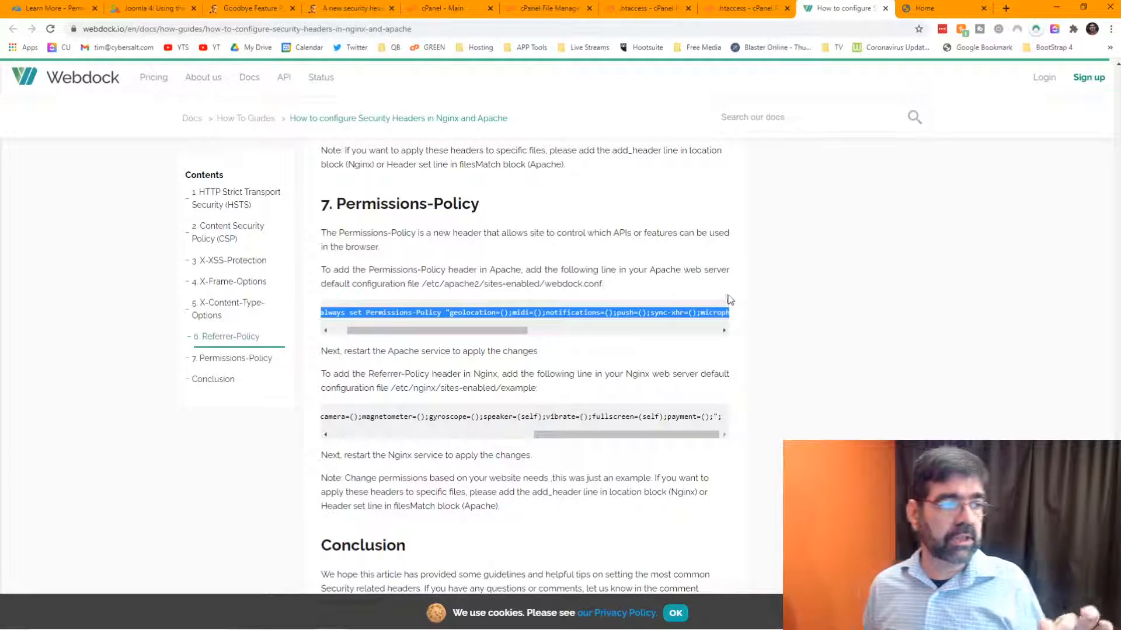